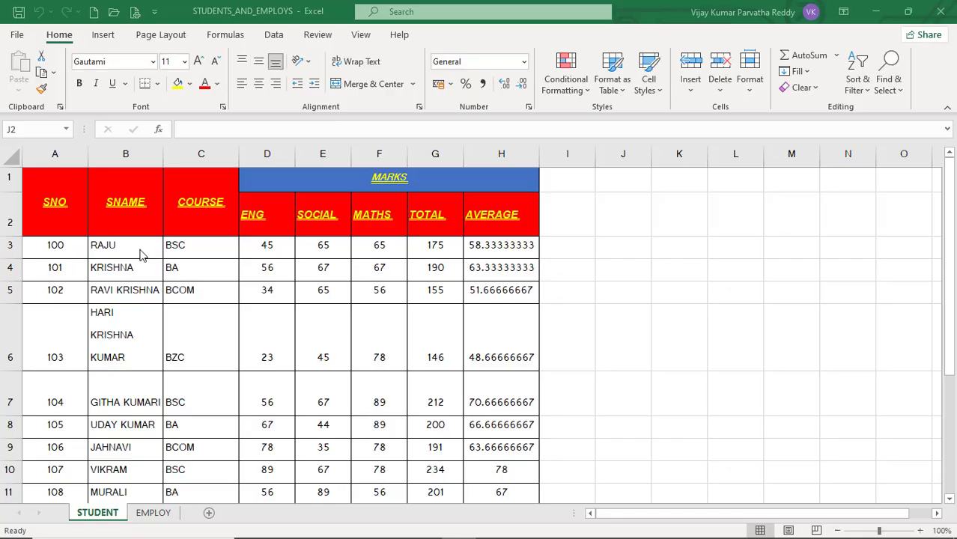
left_click(127, 245)
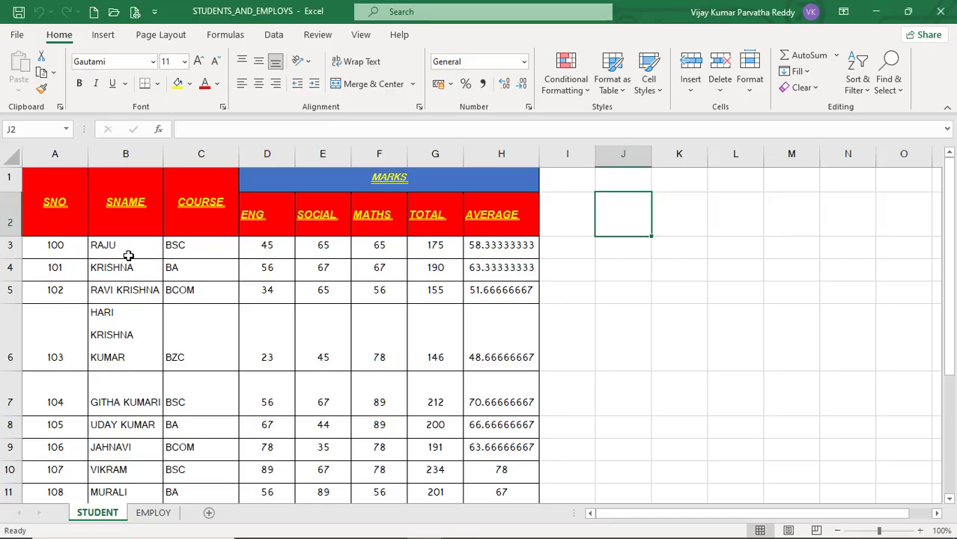
left_click(128, 255)
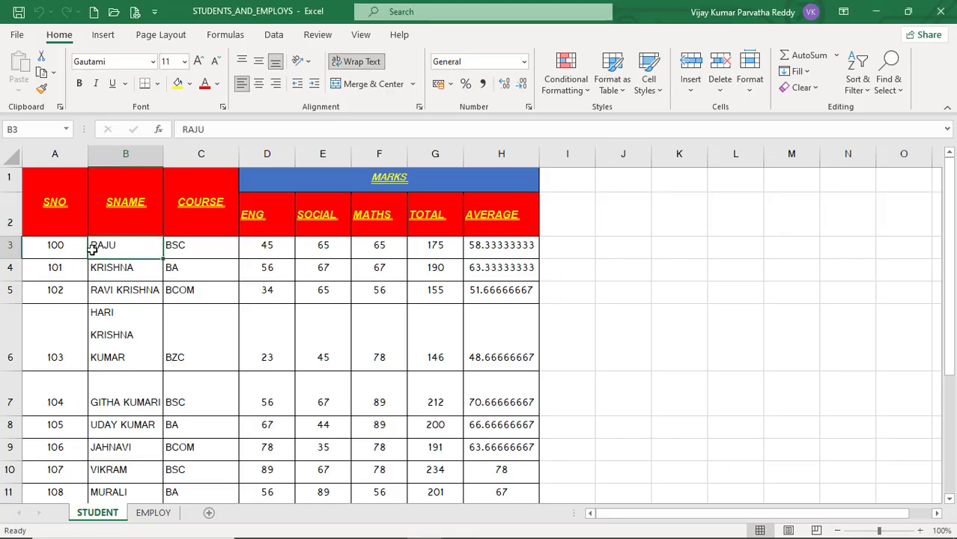
left_click(57, 217)
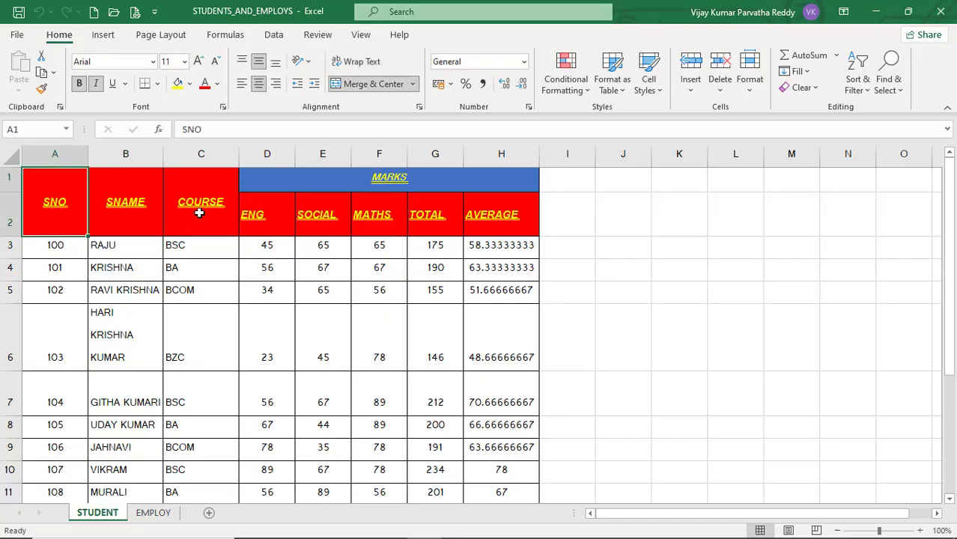
left_click(111, 211)
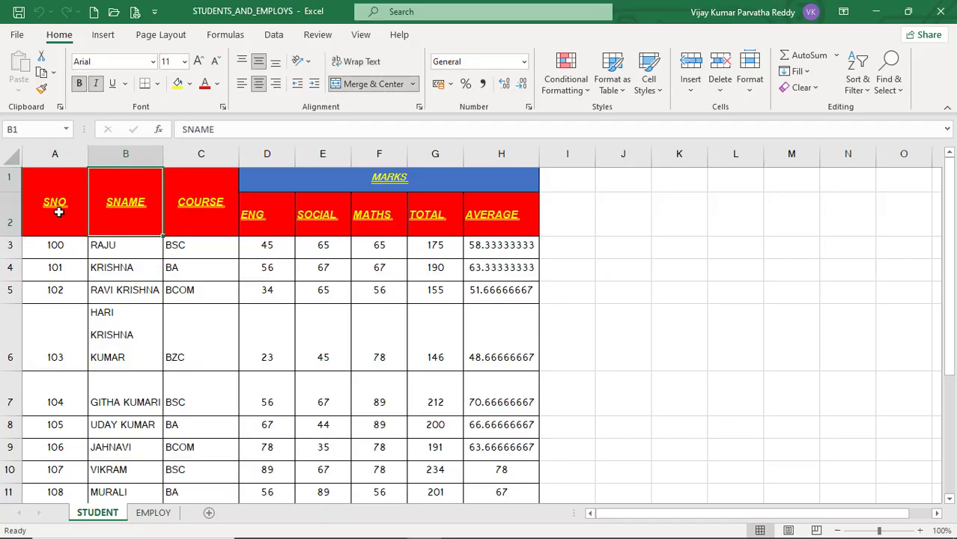
left_click(65, 211)
left_click(183, 212)
left_click(119, 212)
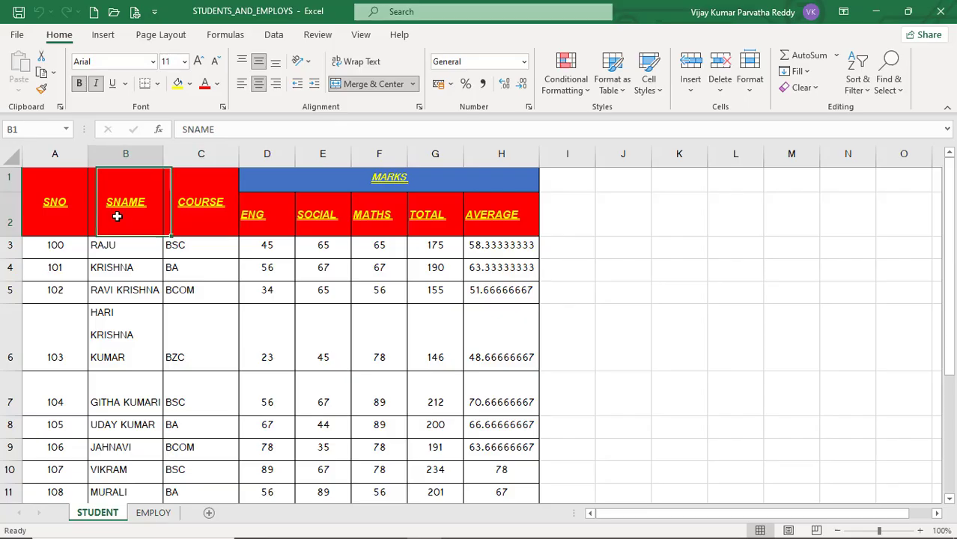
Format the range A1:C11 as a table with headers, using a gold light table style
left_click(54, 211)
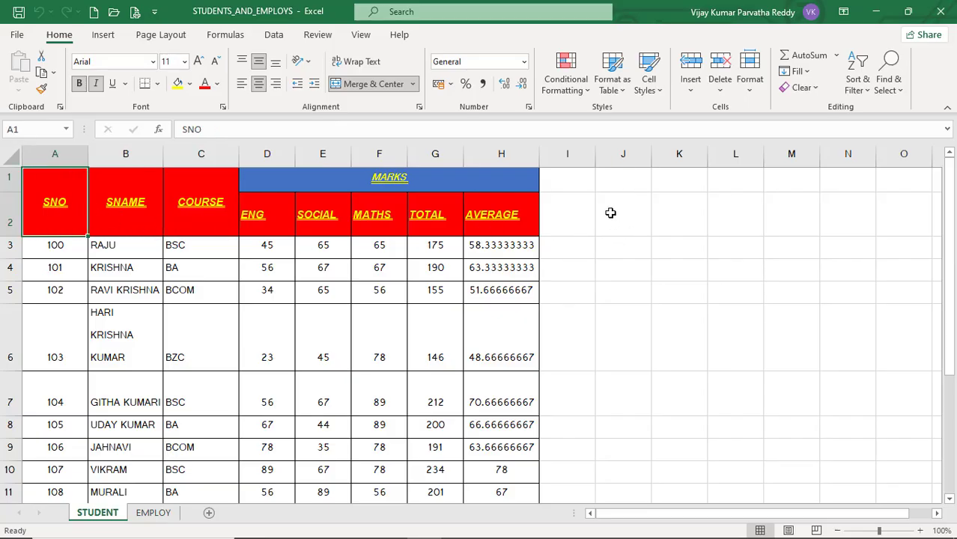
left_click(626, 99)
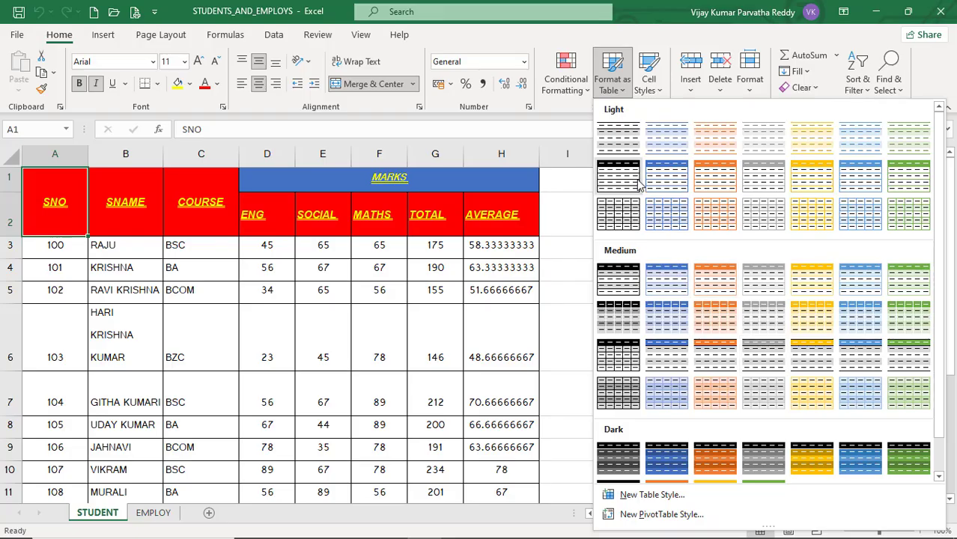
left_click(814, 187)
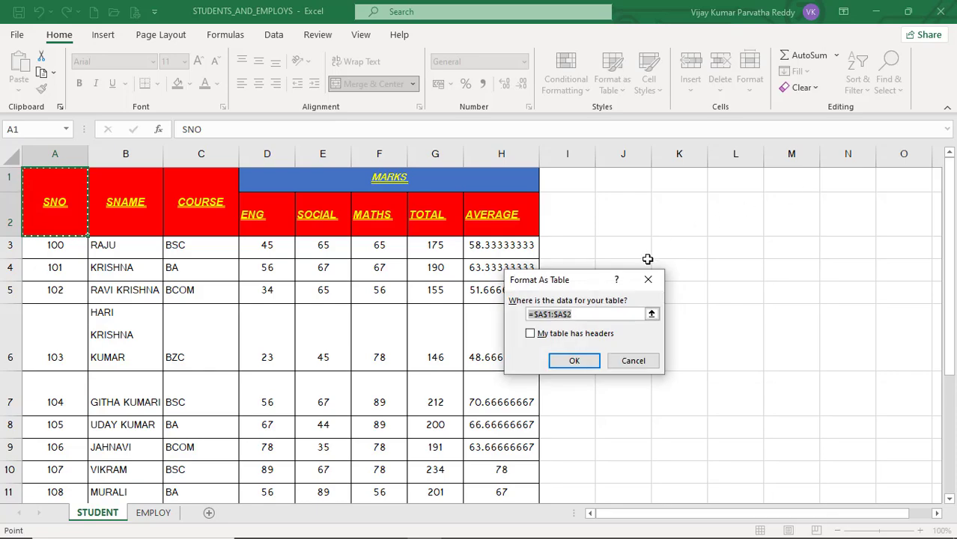
left_click_drag(595, 283, 721, 269)
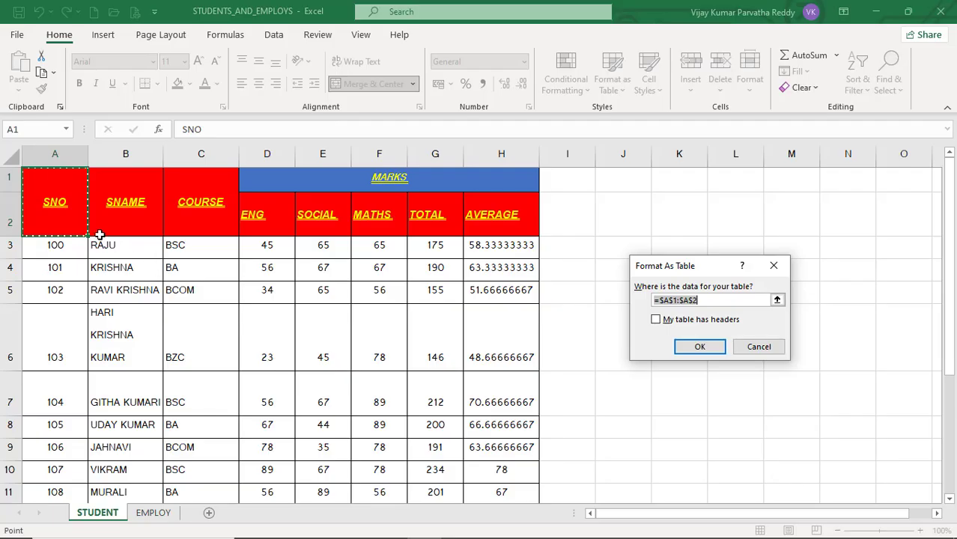
left_click(53, 203)
left_click_drag(53, 202, 208, 461)
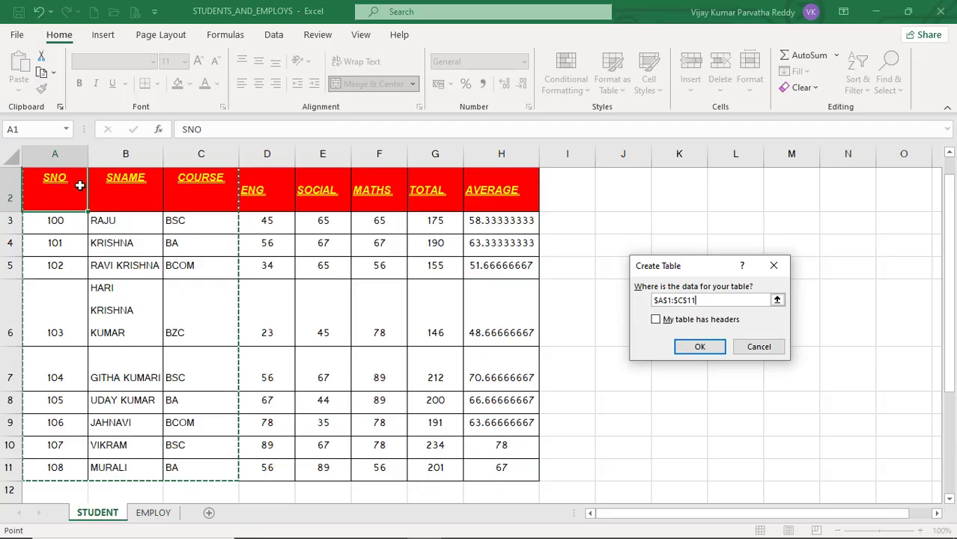
left_click(656, 321)
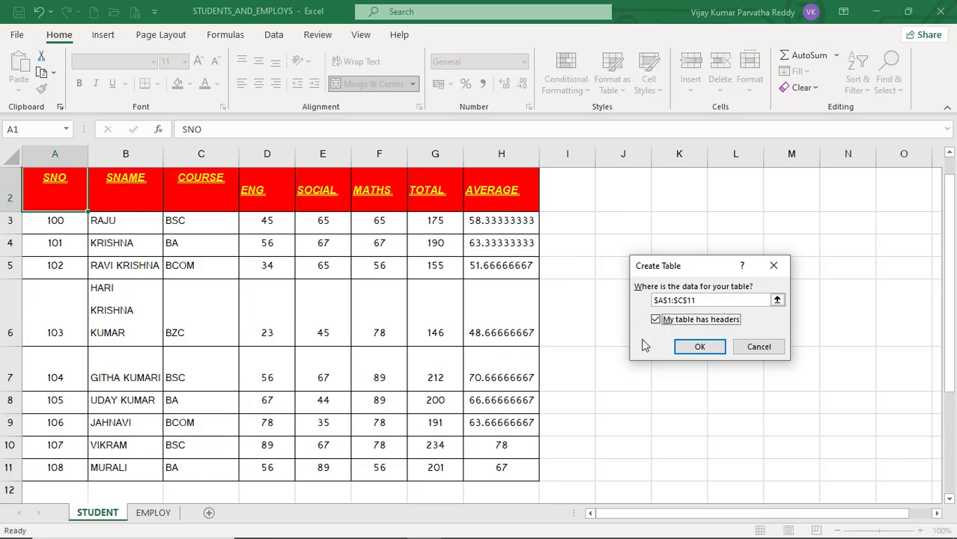
left_click(699, 347)
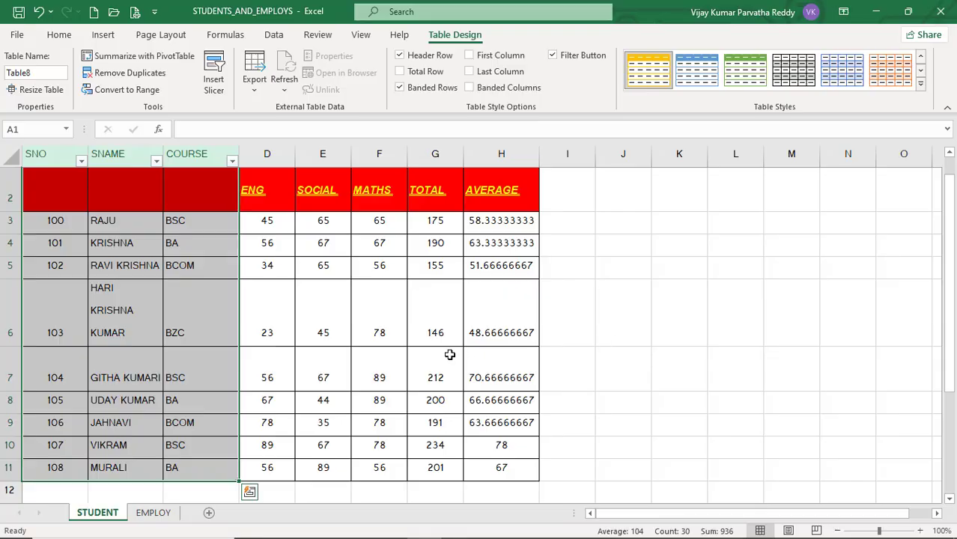
Filter the COURSE column to exclude the BA records
scroll(450, 354, "up", 1)
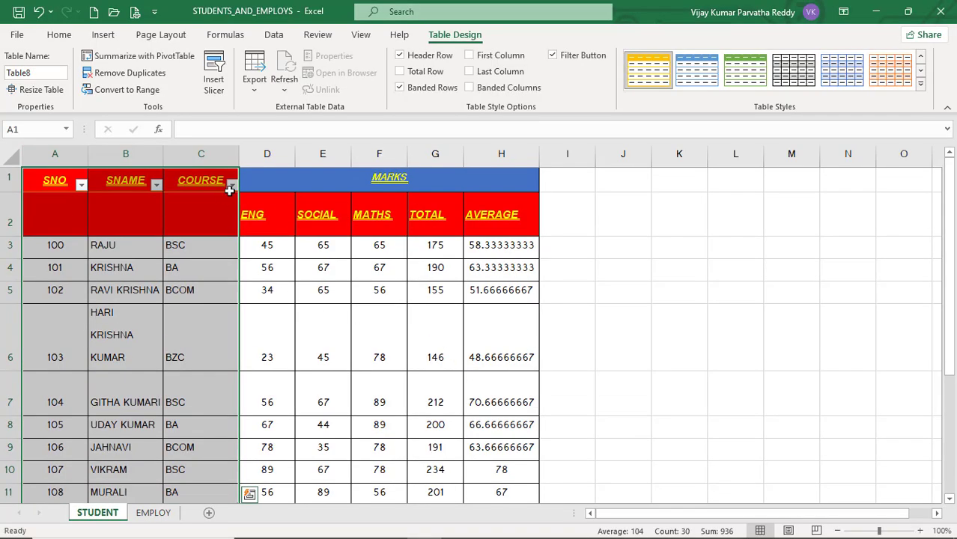
left_click(258, 223)
left_click(120, 216)
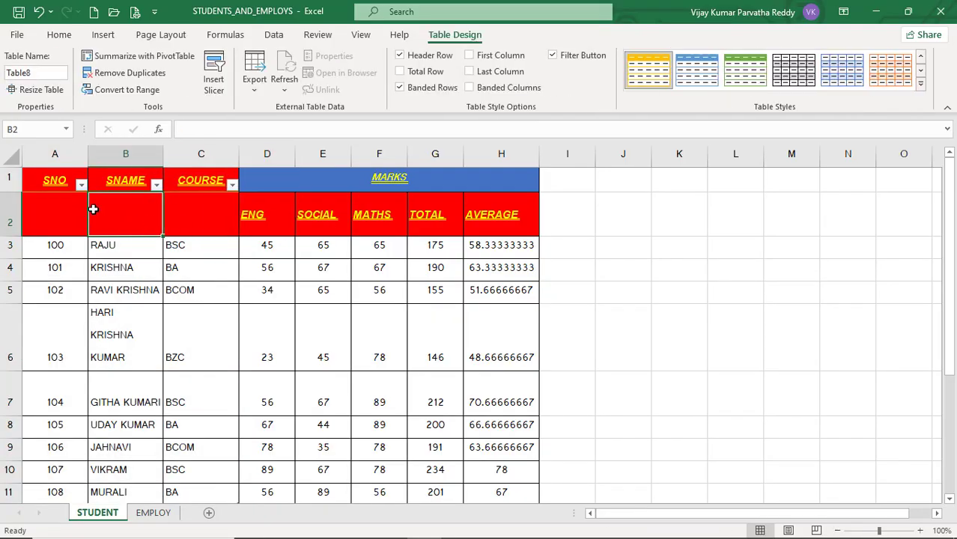
left_click(232, 186)
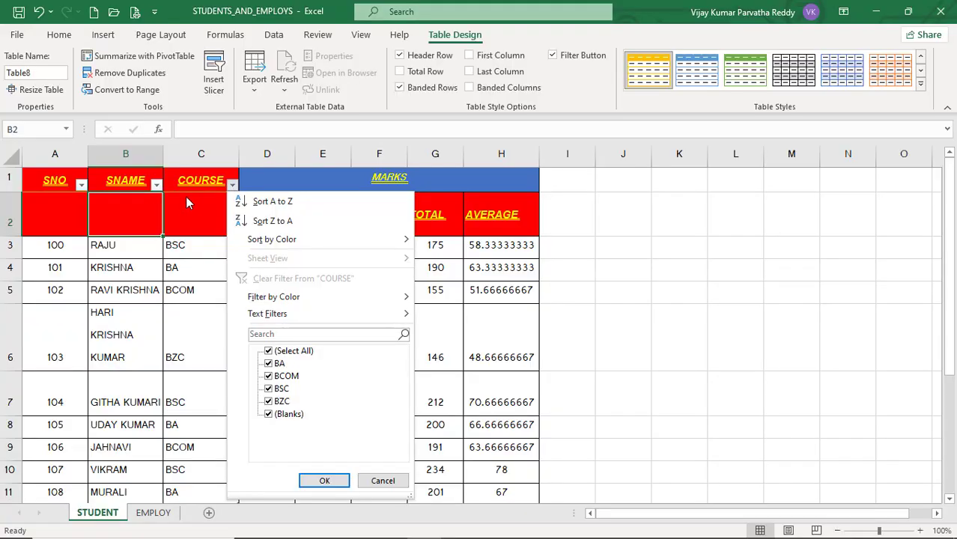
left_click(270, 364)
left_click(324, 480)
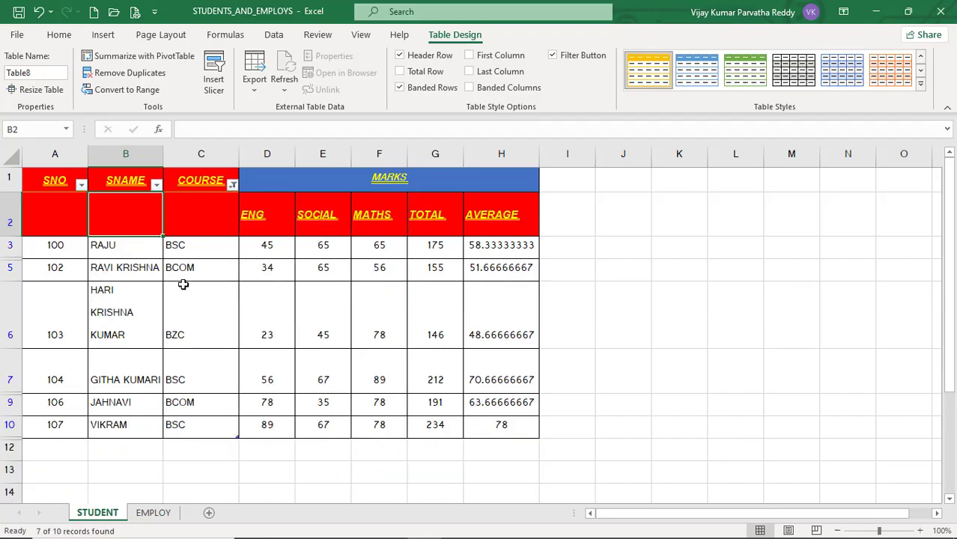
Reselect all values in the COURSE filter to bring back every record
left_click(233, 185)
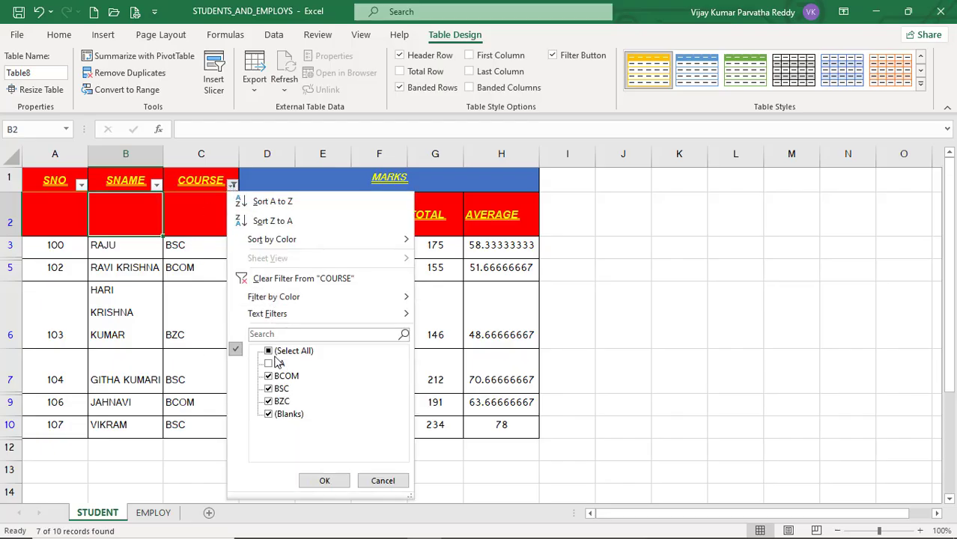
left_click(268, 352)
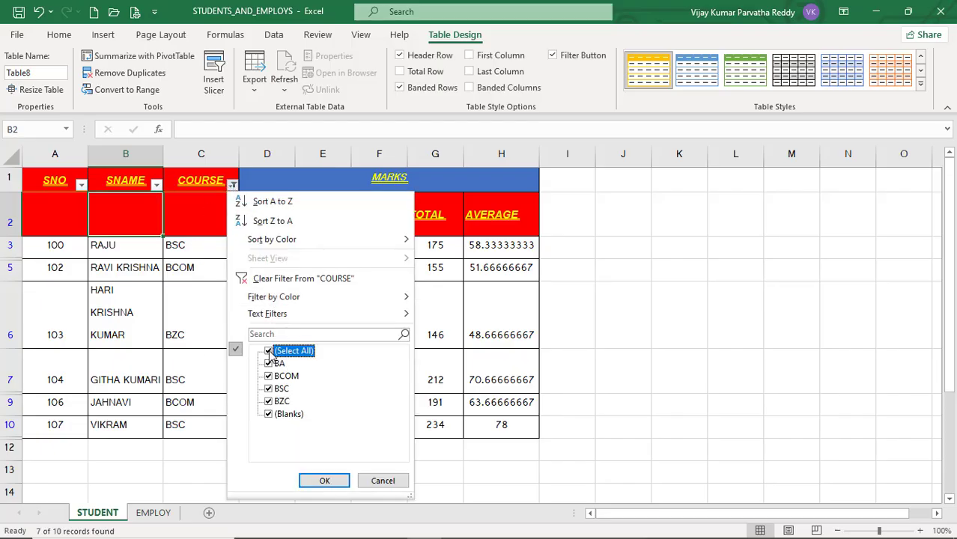
left_click(335, 481)
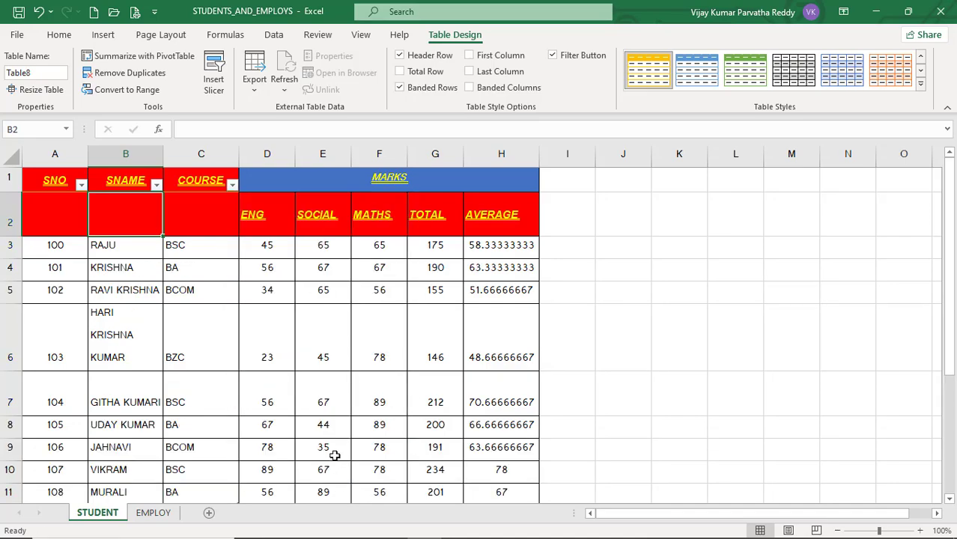
left_click(566, 356)
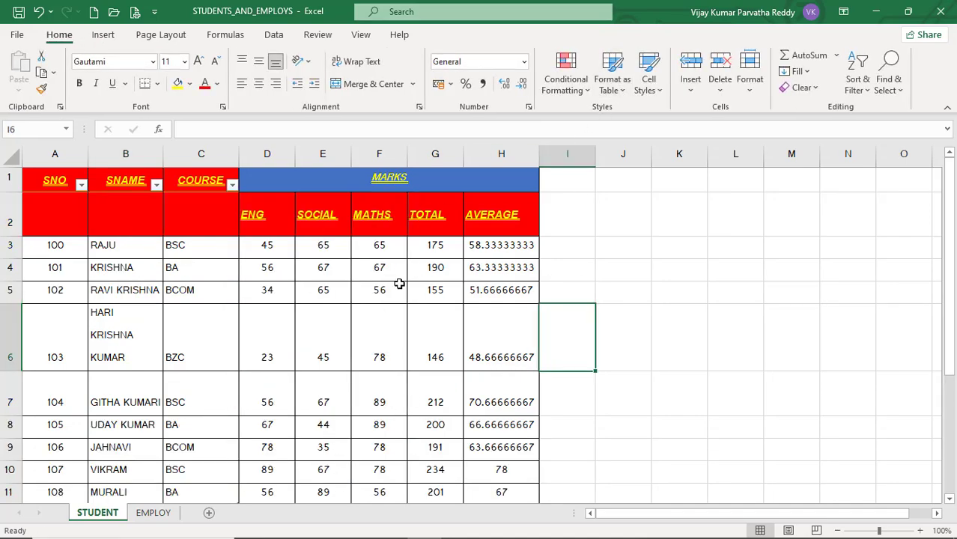
left_click(102, 35)
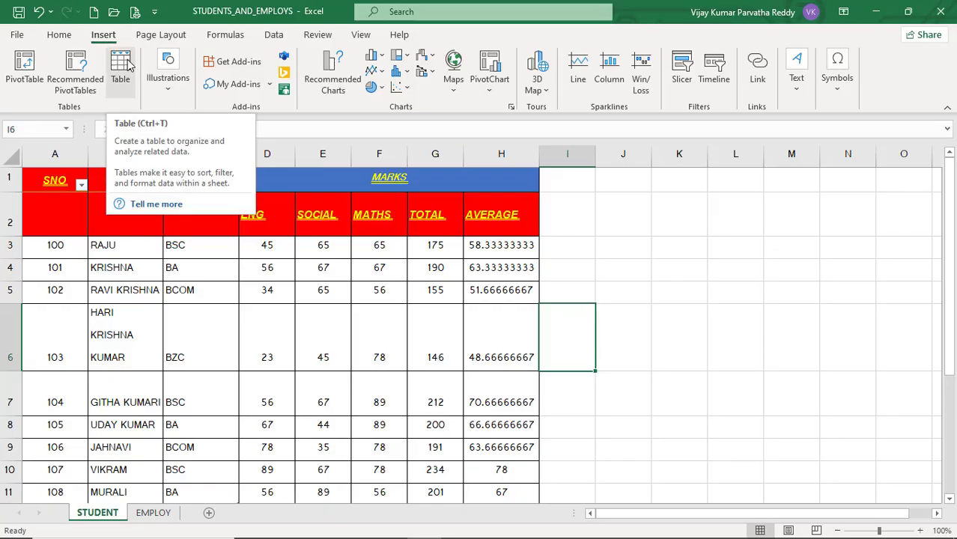
left_click(60, 36)
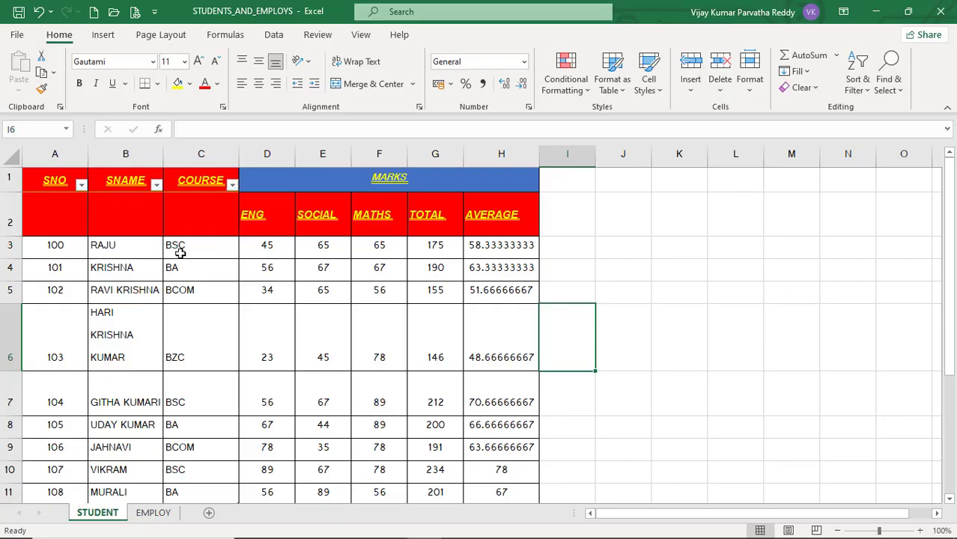
scroll(207, 287, "down", 2)
scroll(207, 289, "up", 2)
Undo the table conversion of the SNO, SNAME and COURSE columns
key("ctrl+z")
key("ctrl+y")
key("ctrl+z")
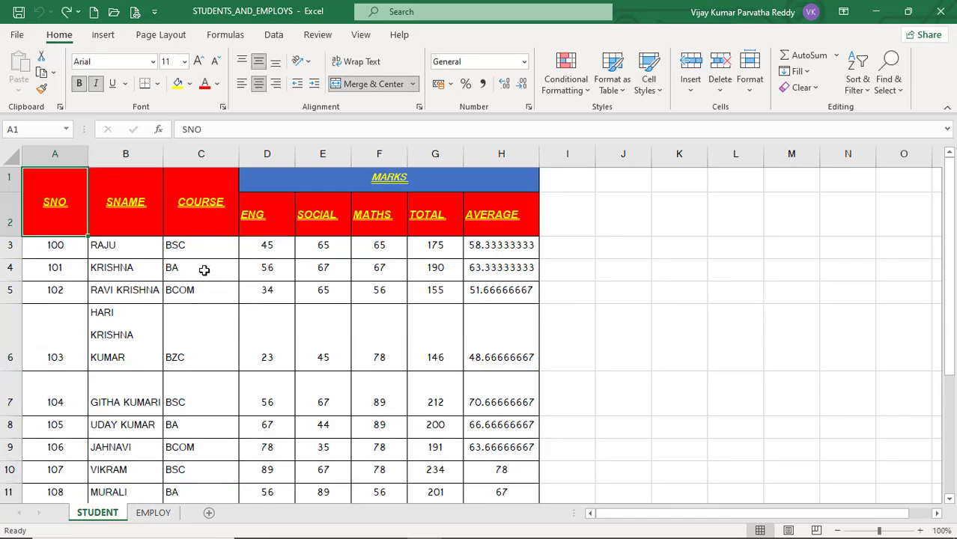
Try formatting the range A1:H11 as a table with headers in a gray medium style, and undo the conversion
left_click_drag(80, 183, 498, 466)
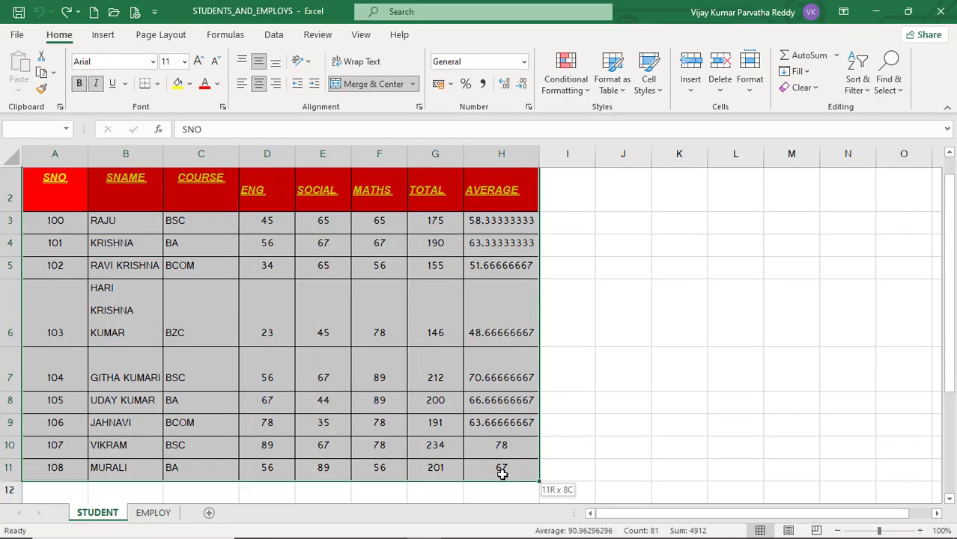
left_click(626, 93)
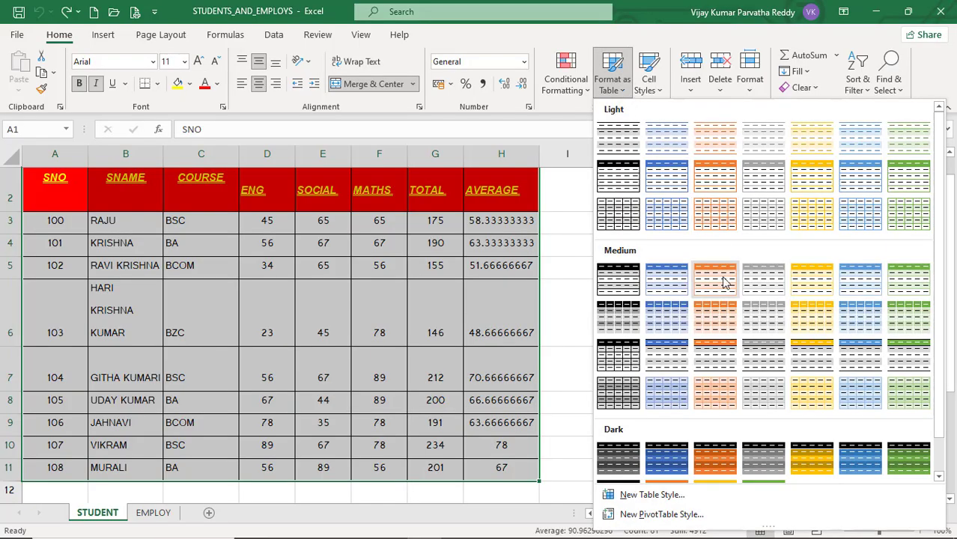
left_click(759, 323)
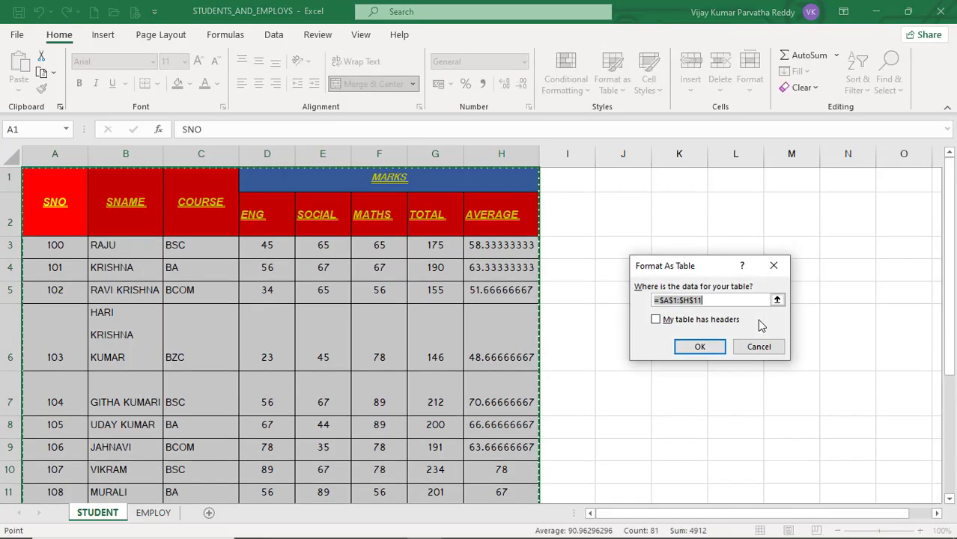
left_click(658, 322)
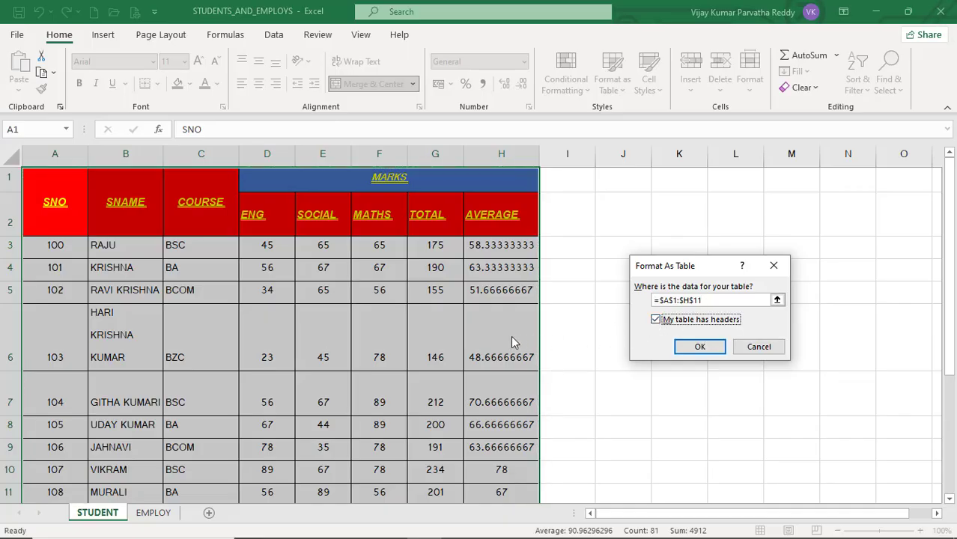
left_click(700, 347)
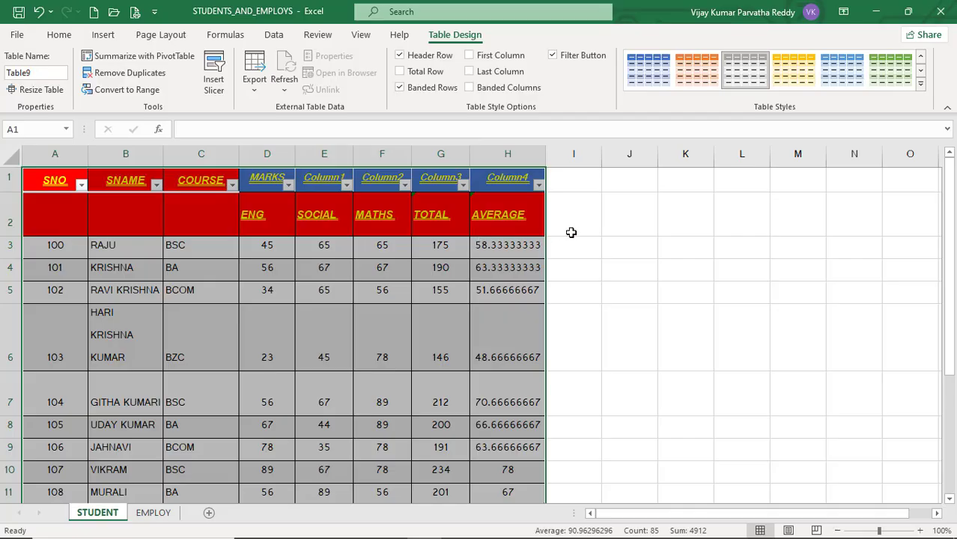
key("ctrl+z")
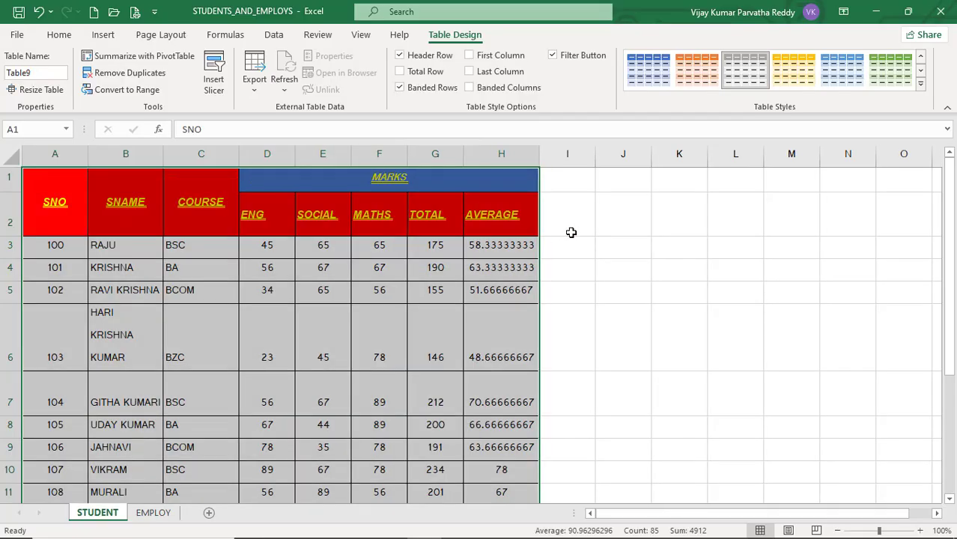
left_click(619, 278)
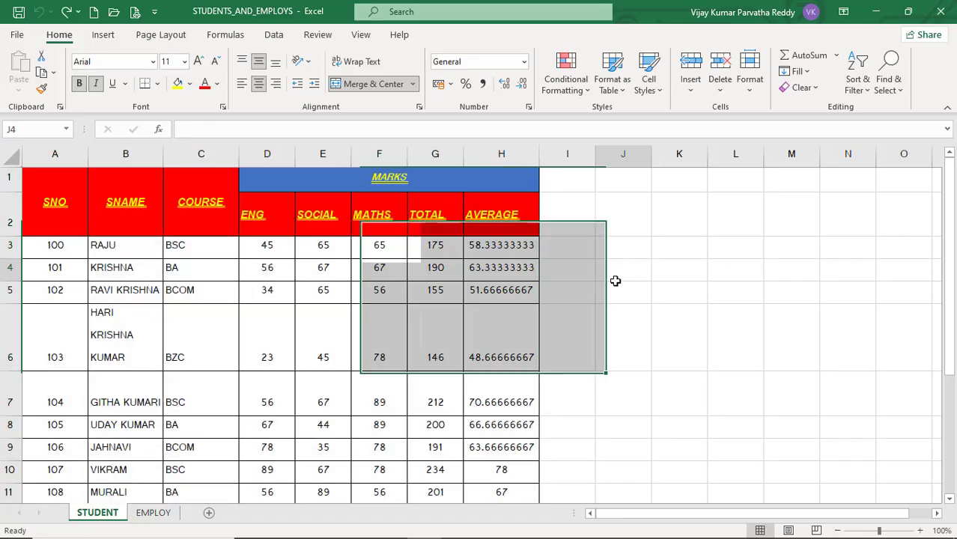
Copy the student records in A3:H11 without the header rows
left_click_drag(42, 248, 421, 466)
left_click_drag(435, 466, 498, 471)
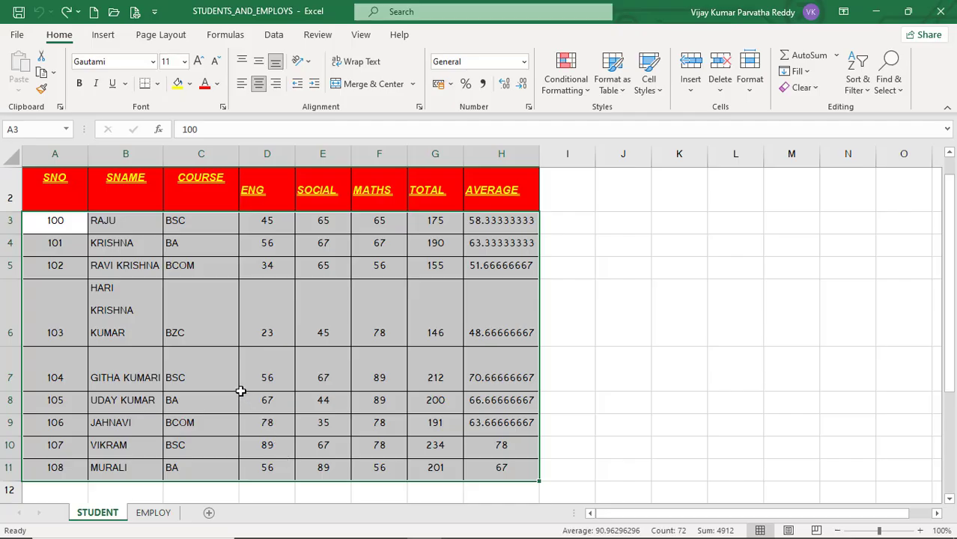
key("ctrl+c")
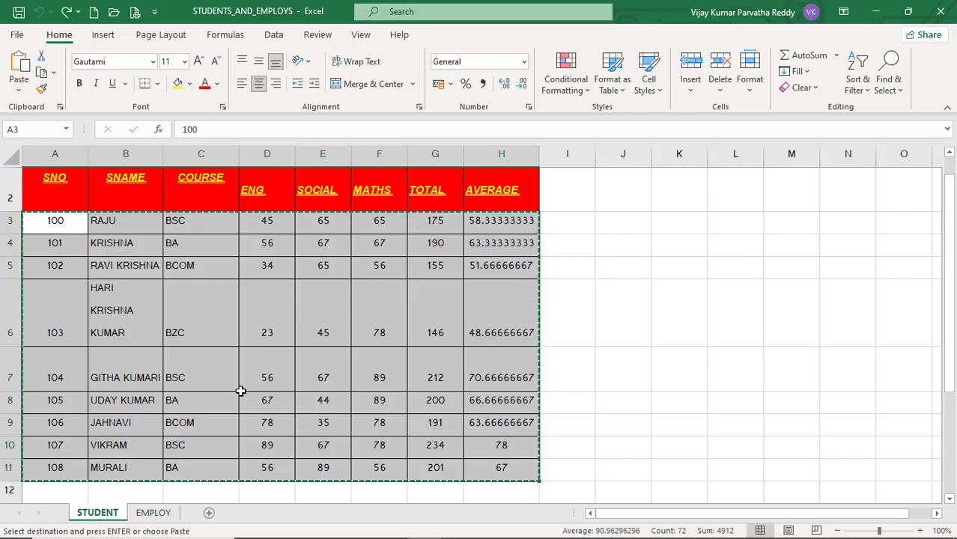
Add a new worksheet after the STUDENT sheet and rename it student2
left_click(209, 516)
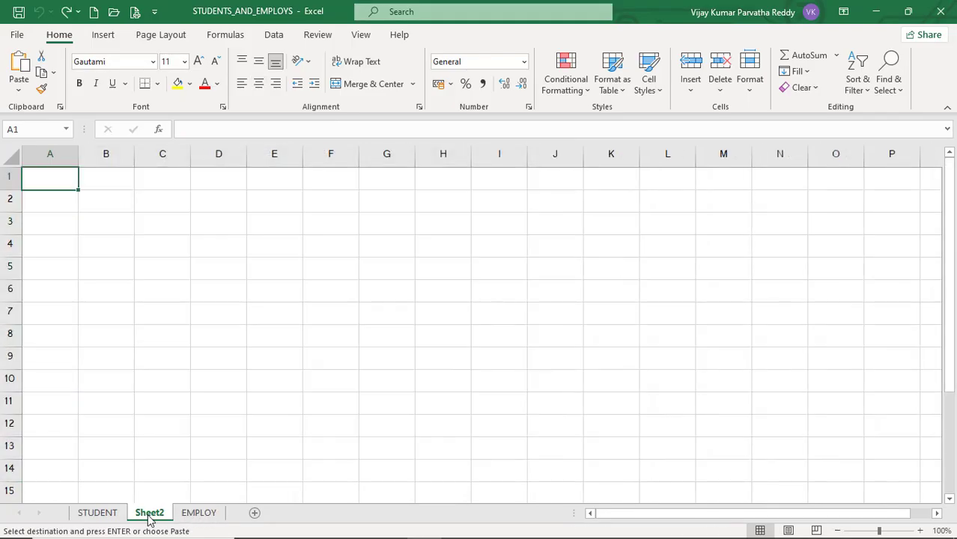
right_click(150, 517)
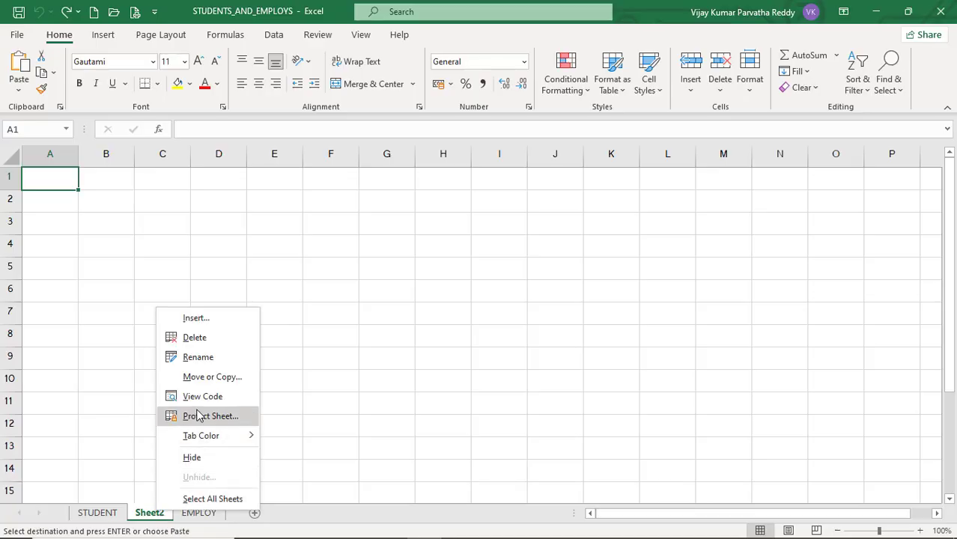
left_click(199, 357)
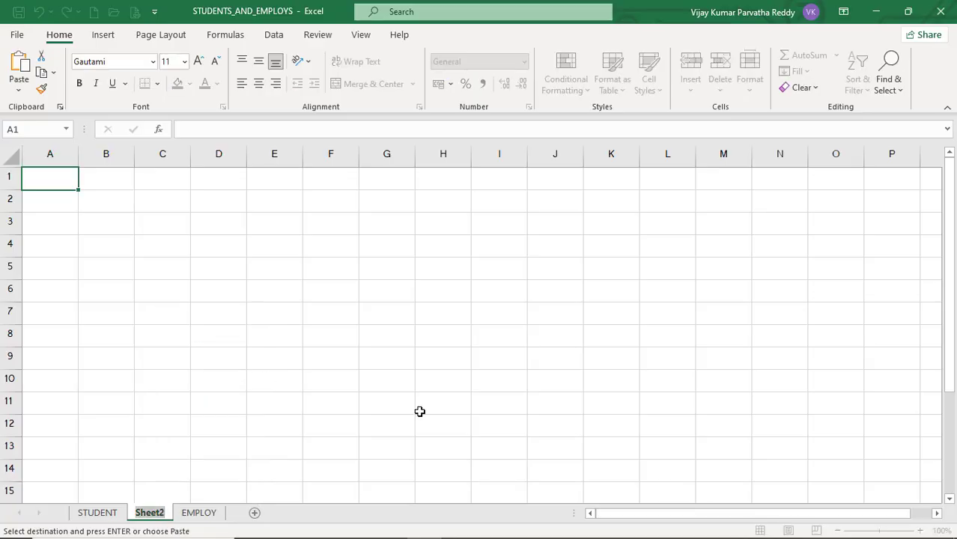
type("stude")
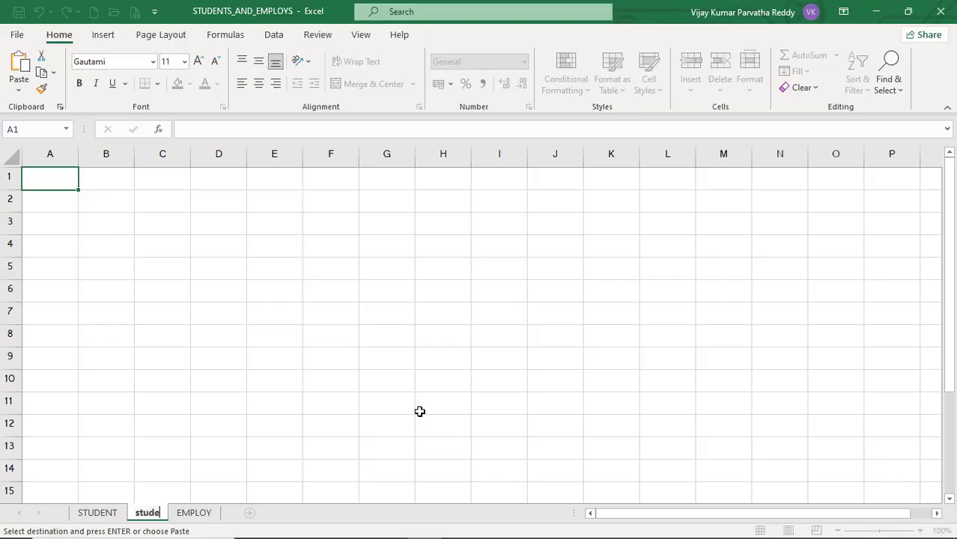
type("nt2")
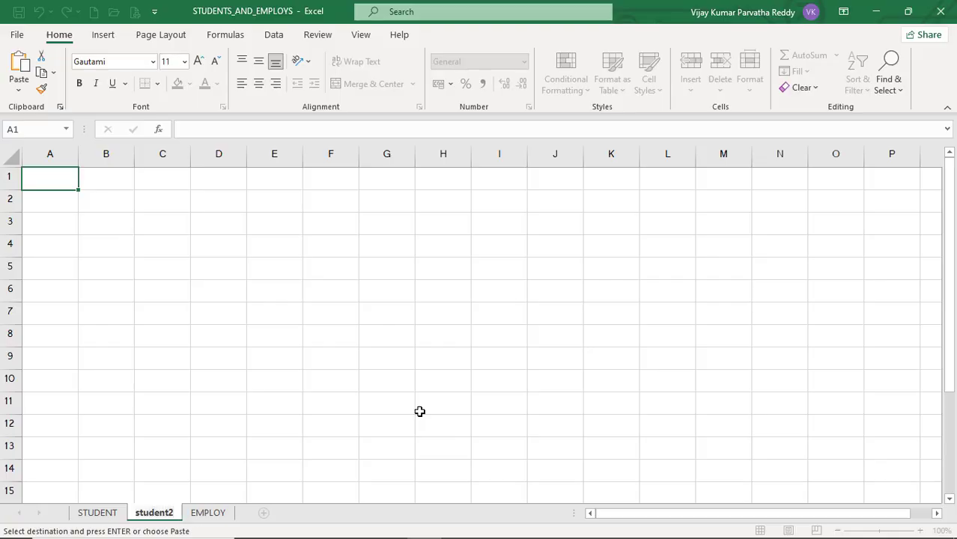
key("Return")
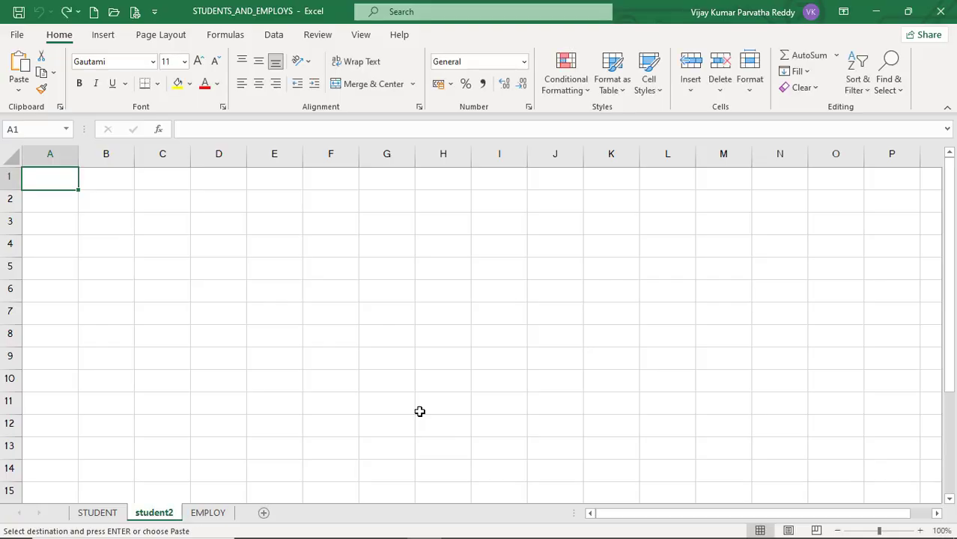
Paste the copied student records into student2 starting at cell A2, leaving row 1 free for headers
left_click(53, 200)
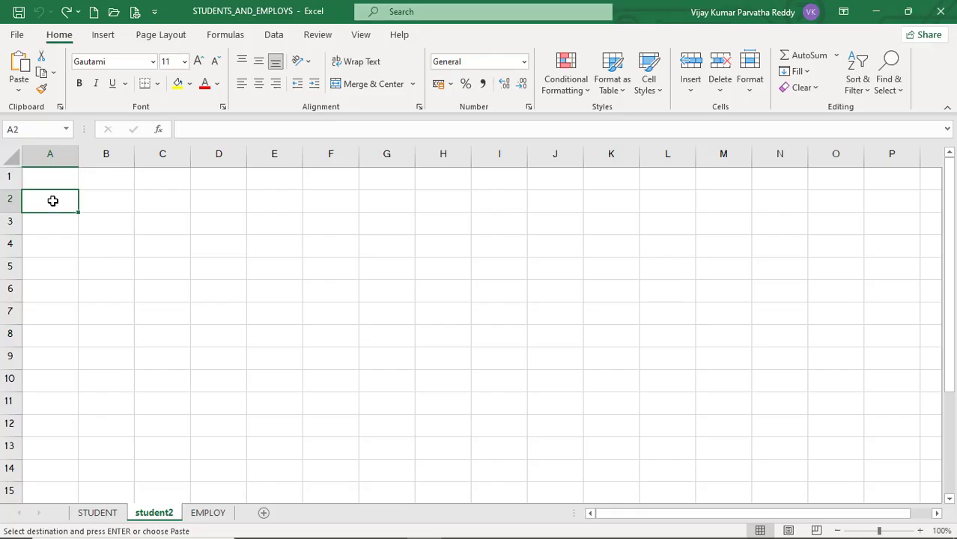
left_click(64, 180)
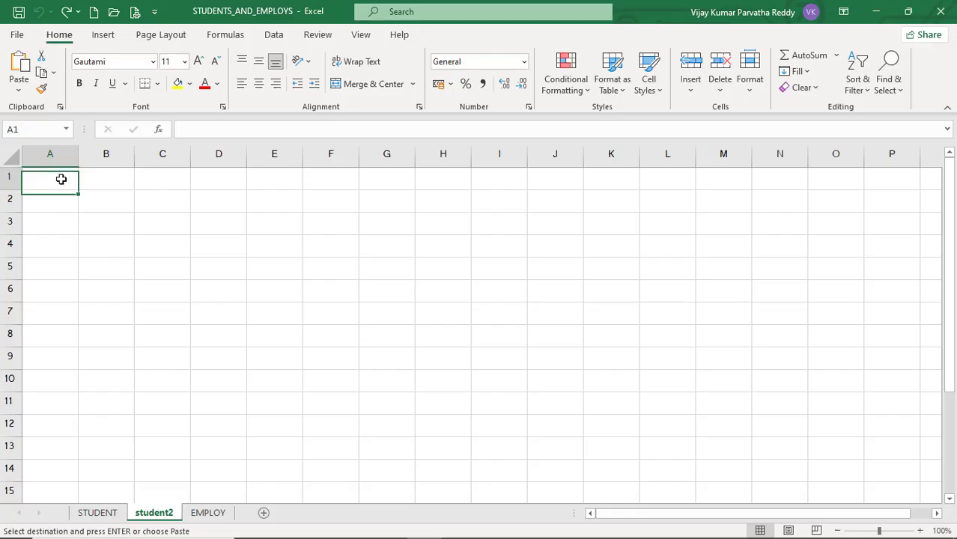
left_click(60, 207)
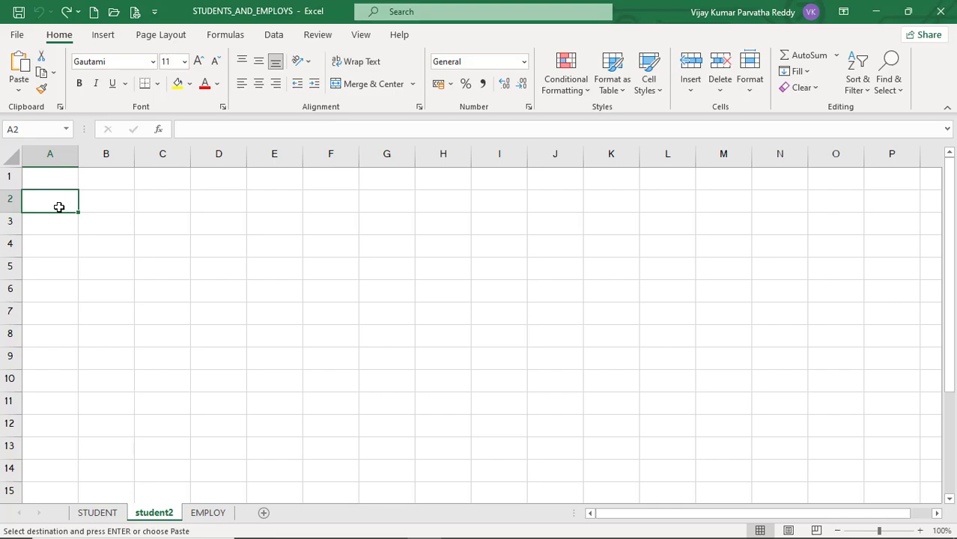
key("ctrl+v")
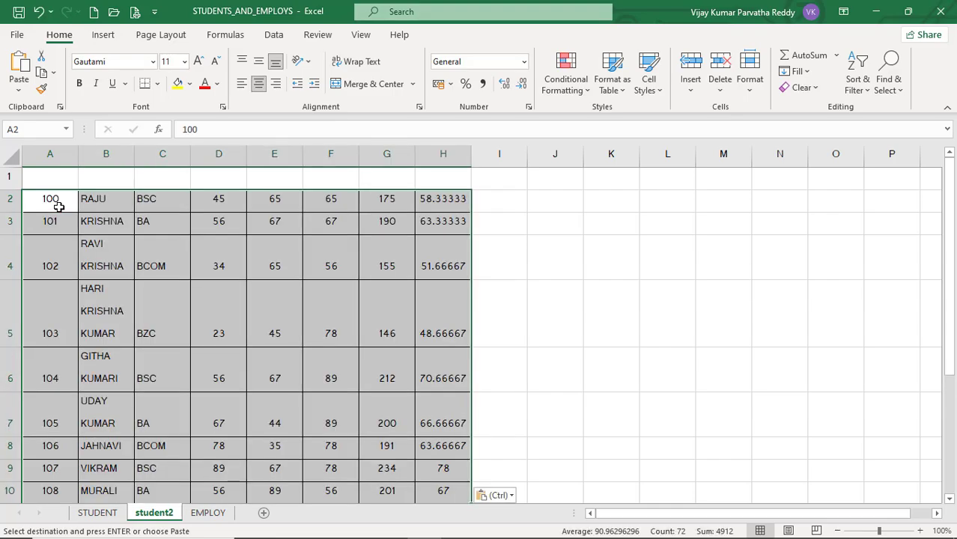
Enter the headers SNO, SNAME and COURSE in cells A1 to C1
left_click(94, 182)
left_click(73, 181)
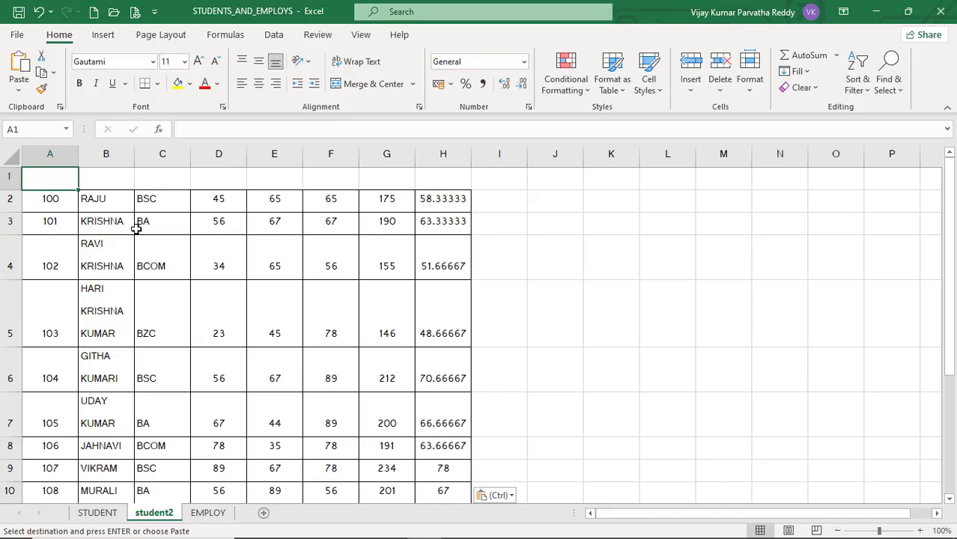
type("SNO")
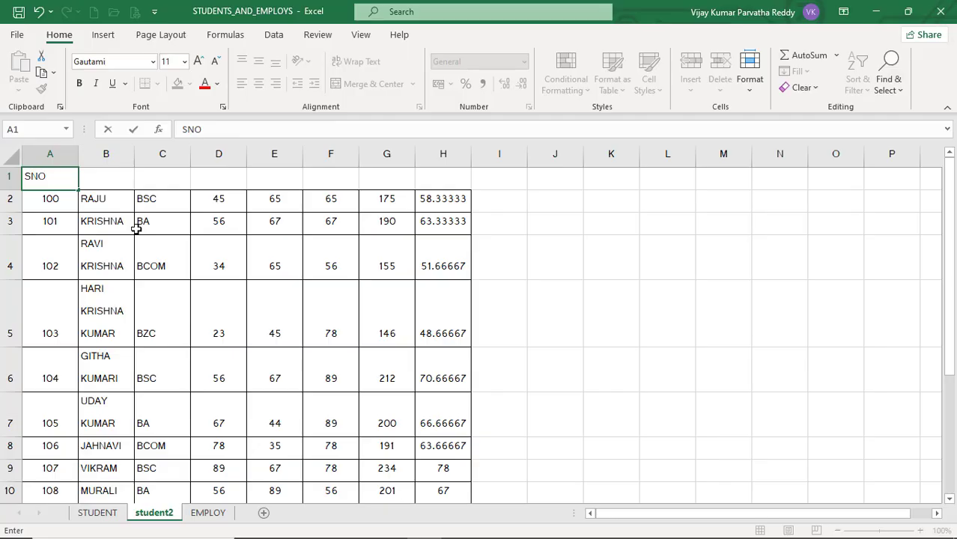
key("Tab")
type("SNAME")
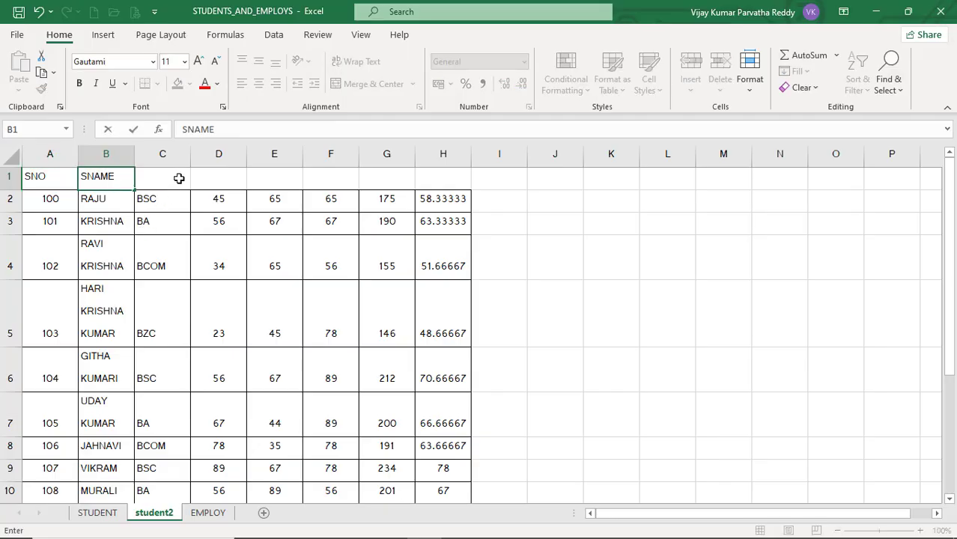
key("Tab")
type("COURS")
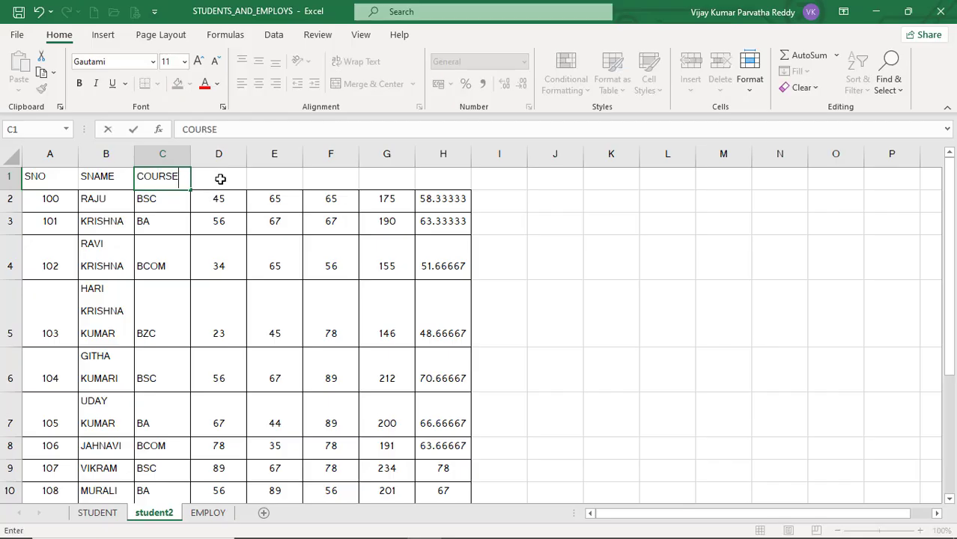
left_click(218, 179)
Check the remaining headings on the STUDENT sheet and enter ENG, SOCIAL, MATHS, TOT and AVG in D1:H1 of student2
left_click(101, 515)
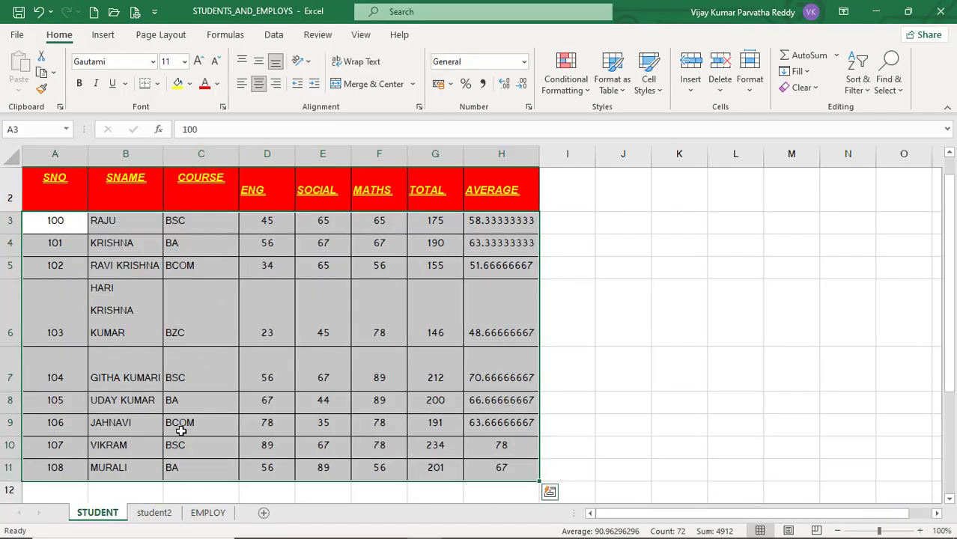
left_click(171, 515)
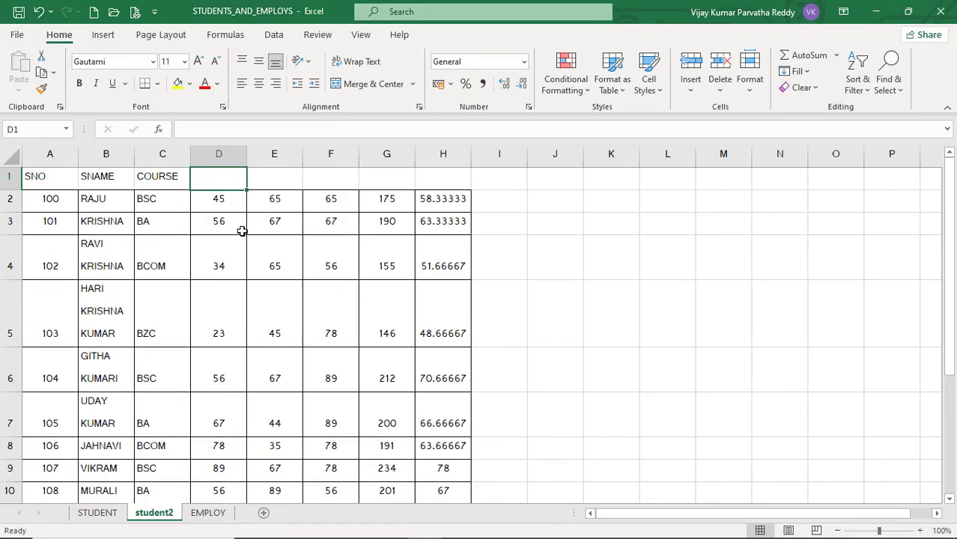
type("ENG")
key("Tab")
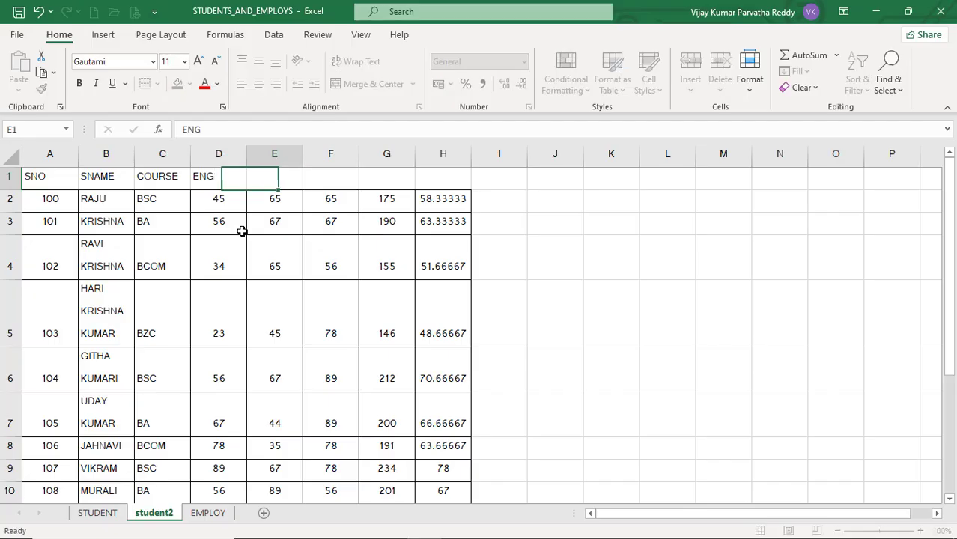
type("SOC")
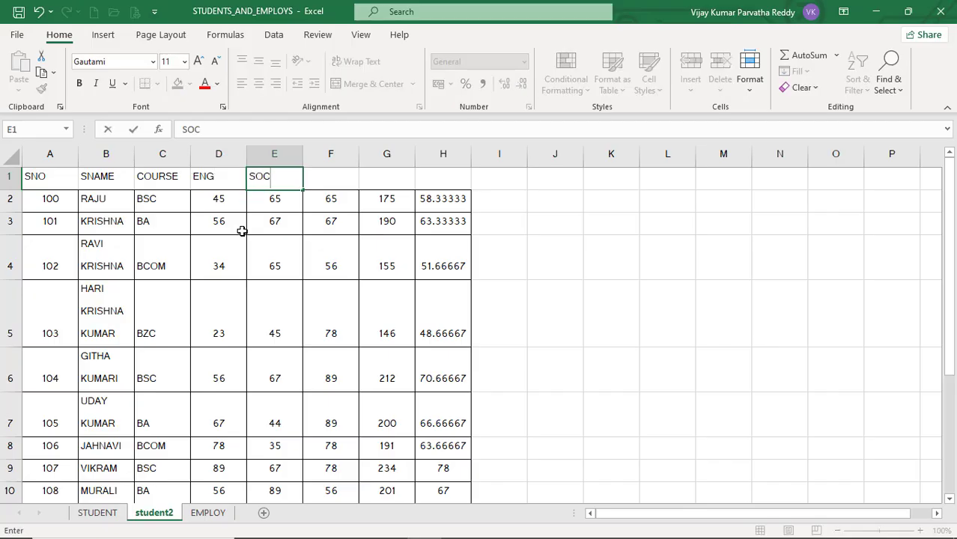
type("IAL")
key("Tab")
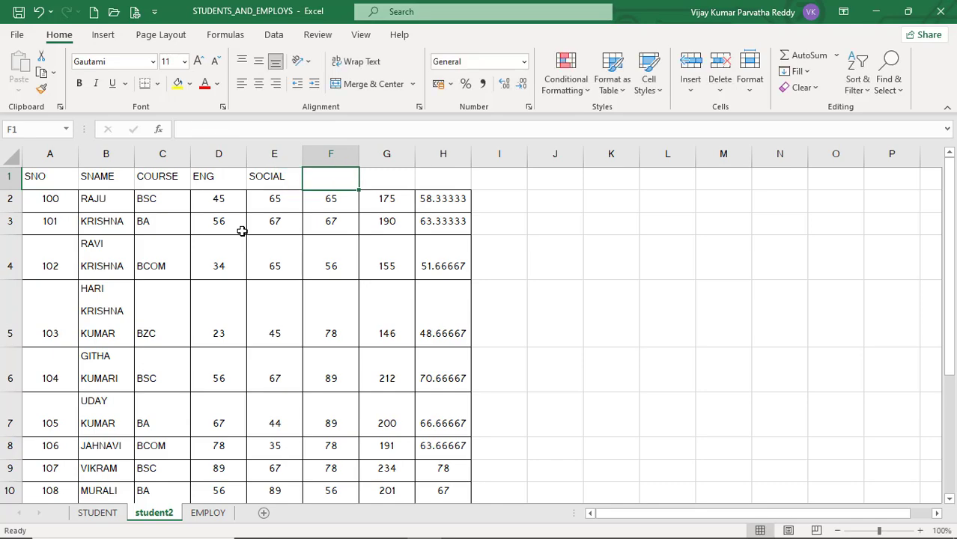
type("MATHS")
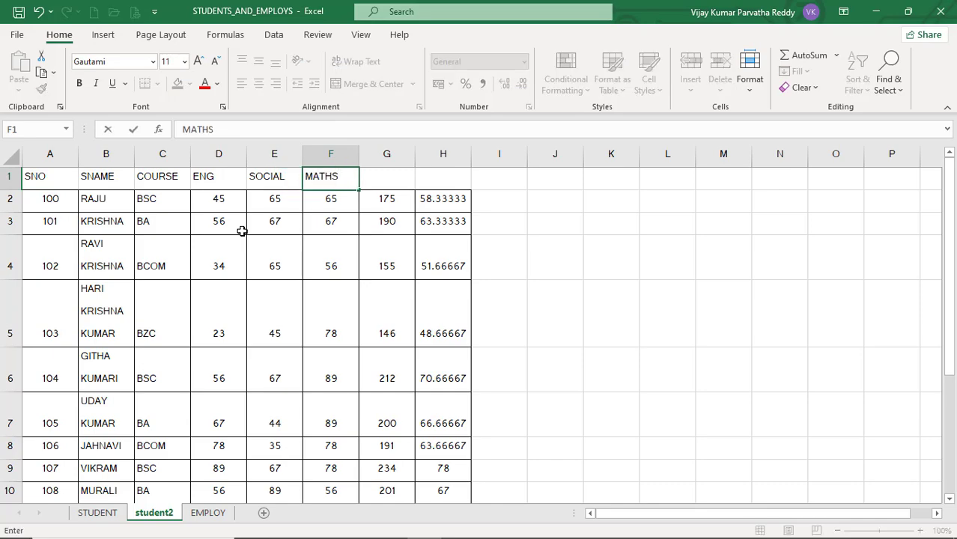
key("Tab")
type("TOT")
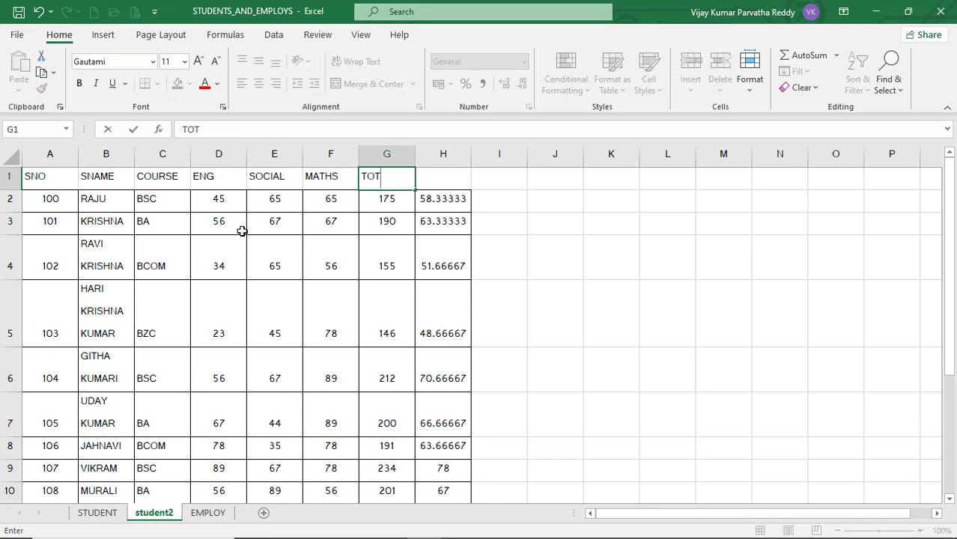
key("Tab")
type("AVG")
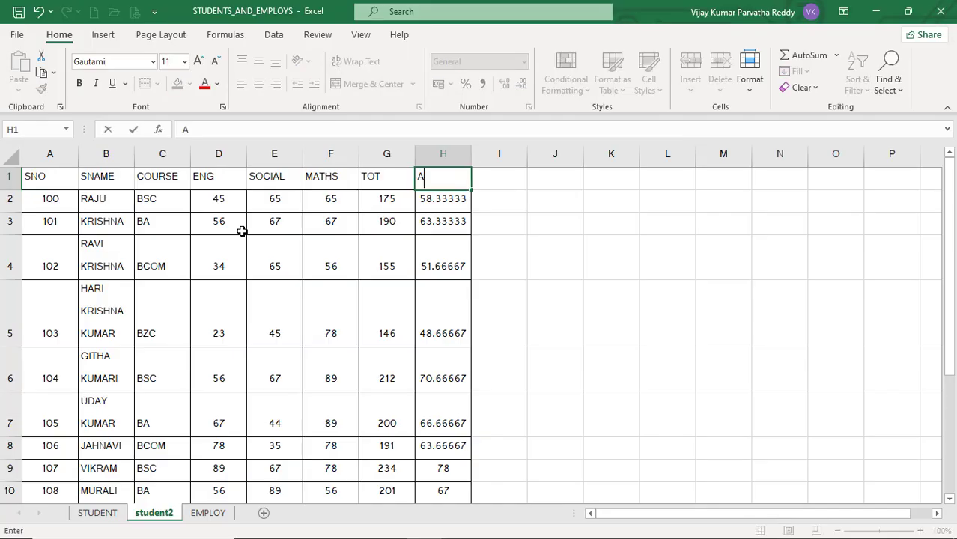
left_click(508, 249)
Format the range A1:H10 as a table with a gold medium style, using row 1 as its headers
left_click_drag(39, 179, 443, 447)
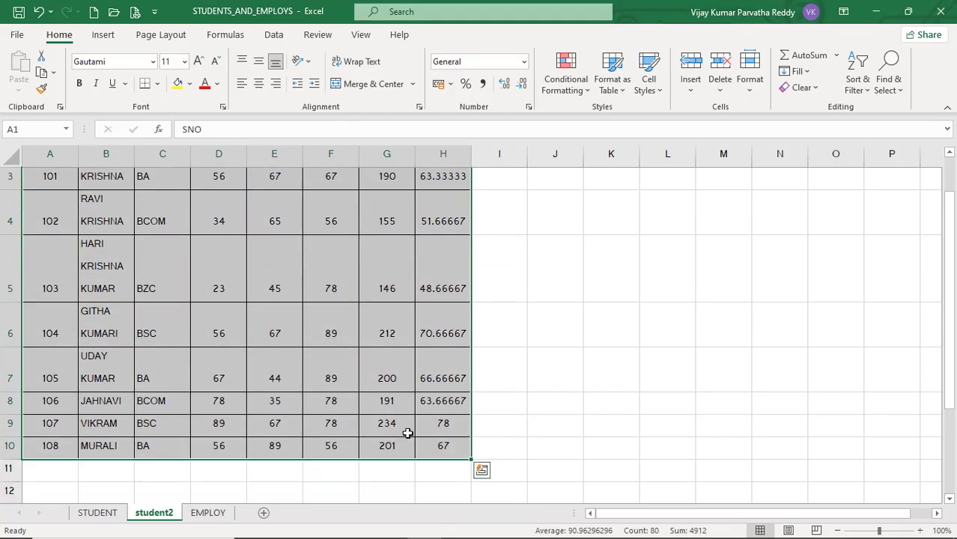
scroll(352, 301, "up", 1)
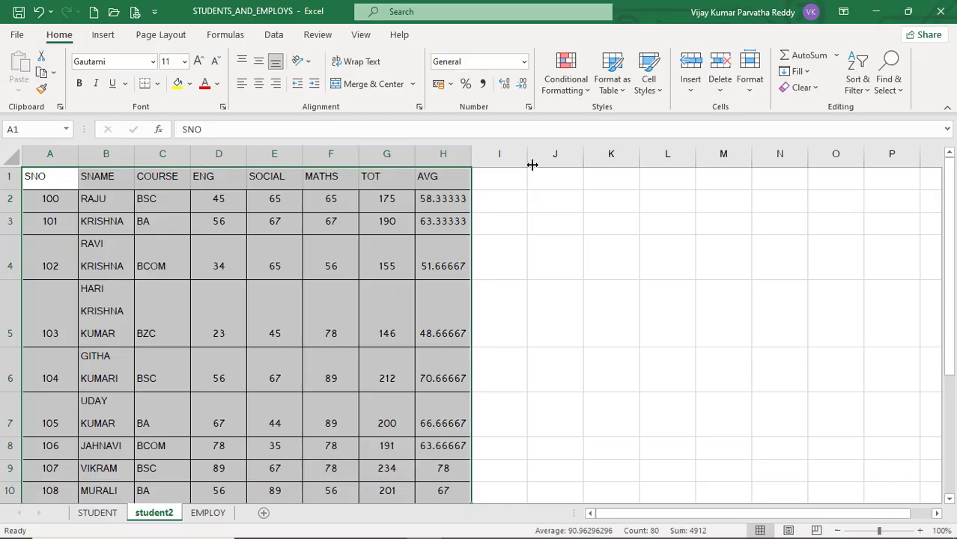
left_click(615, 90)
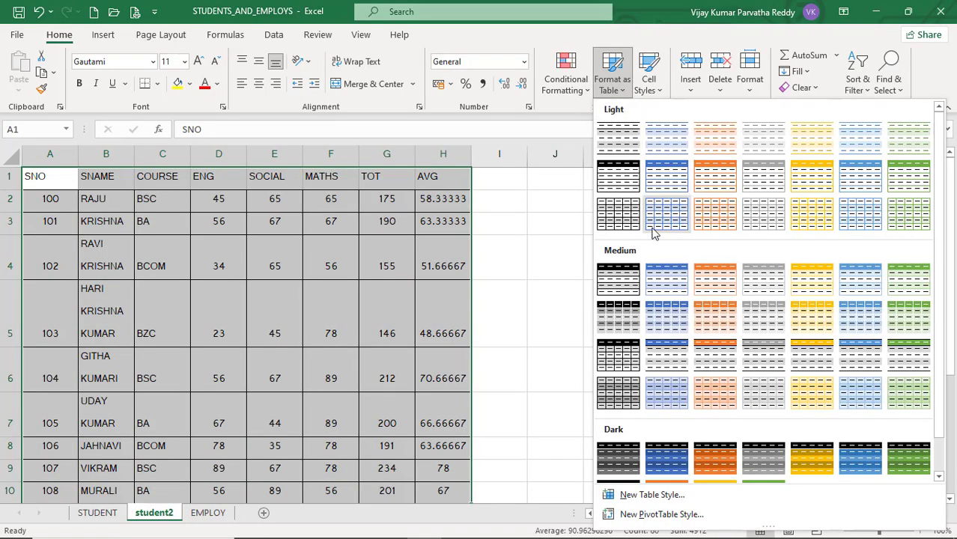
left_click(808, 357)
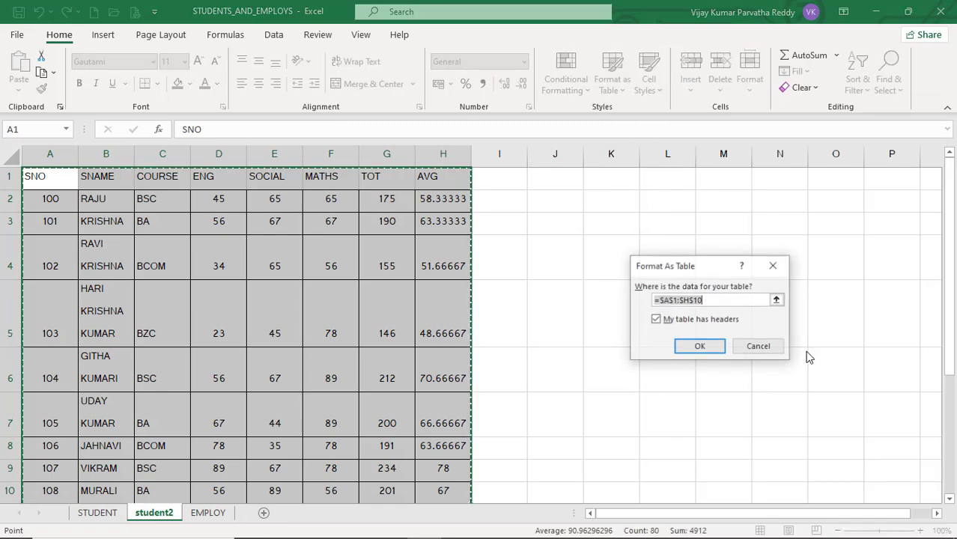
left_click(659, 325)
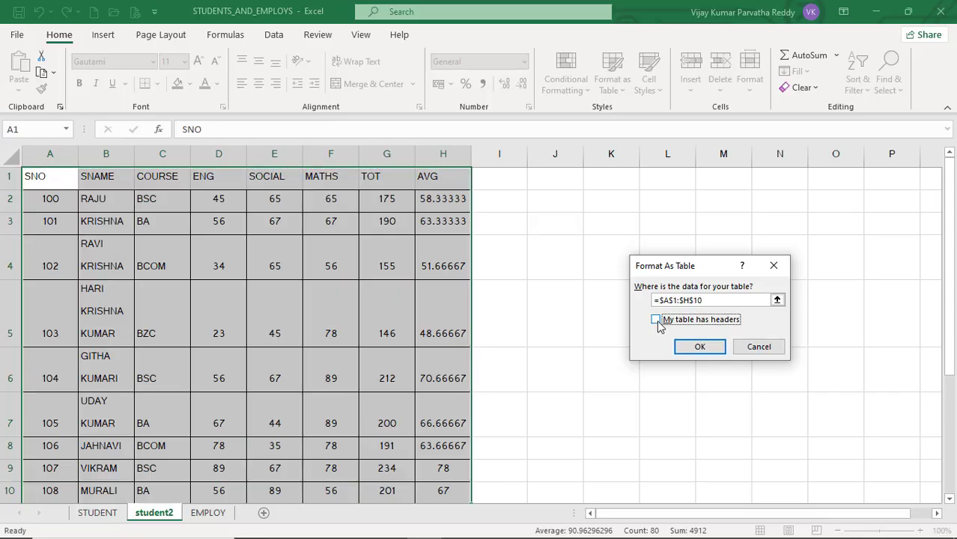
left_click(697, 348)
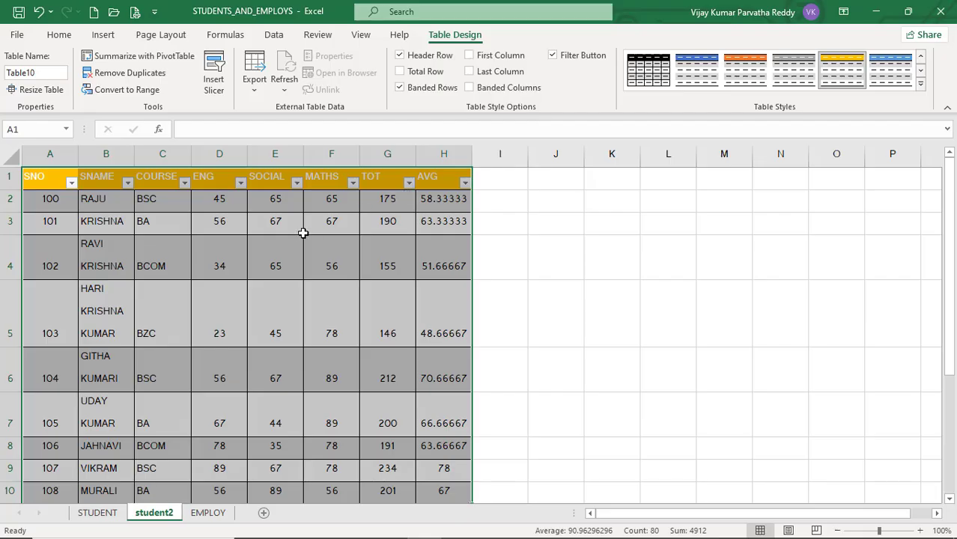
Try switching the table's header row and filter buttons off and back on
left_click(401, 56)
left_click(401, 56)
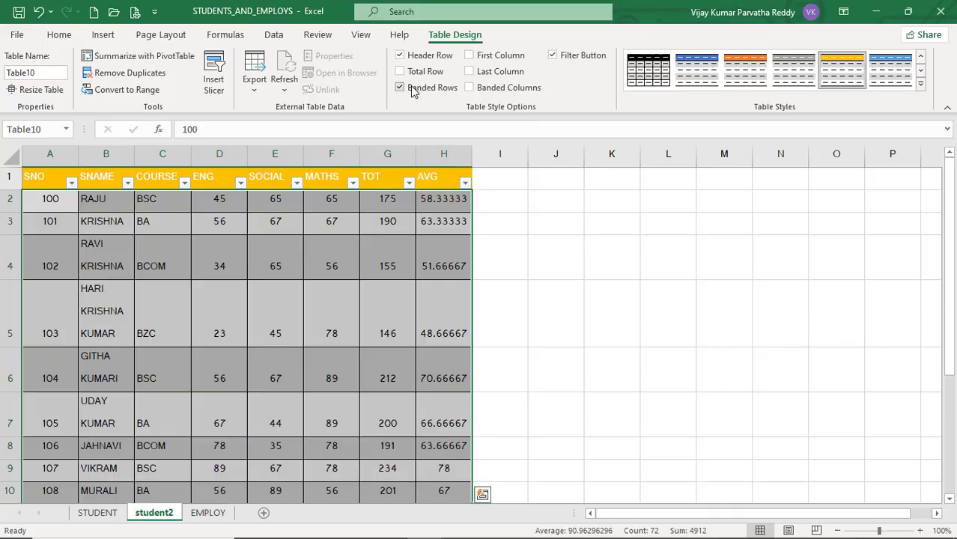
left_click(553, 56)
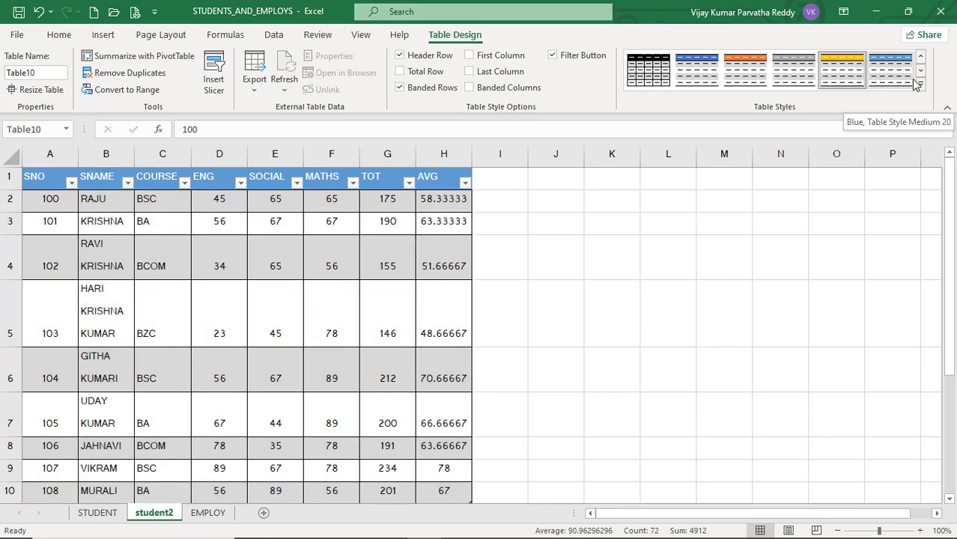
Change the table's style to the green medium style with gray banded rows
scroll(907, 78, "down", 1)
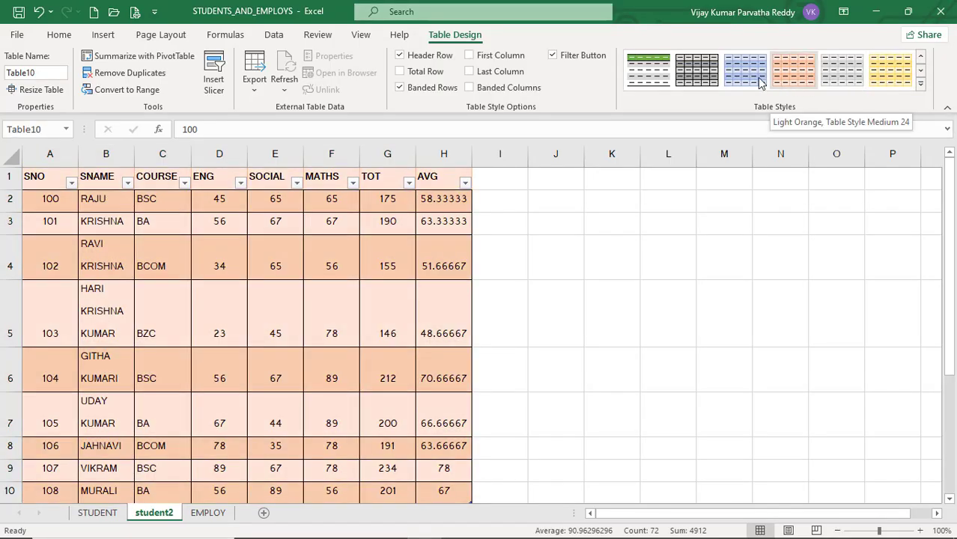
left_click(652, 82)
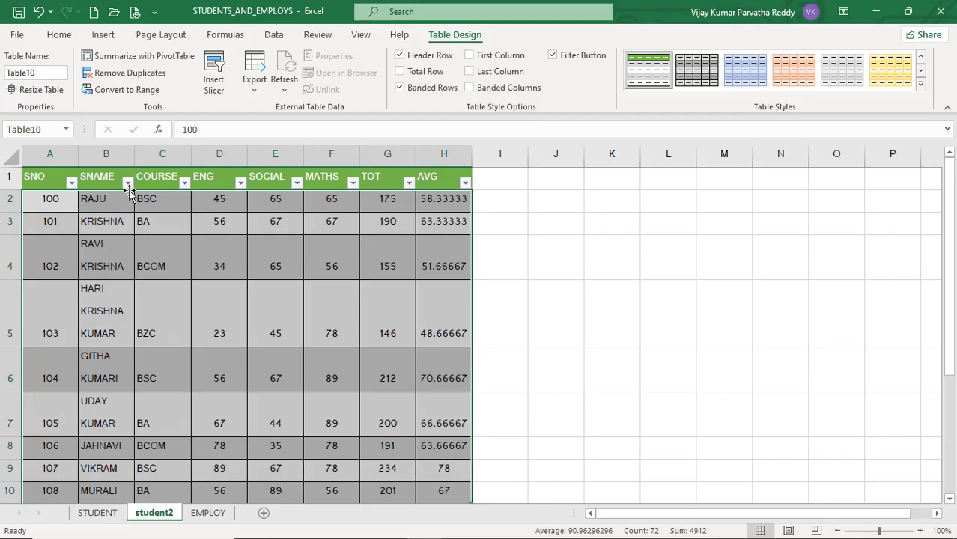
Filter the COURSE column to show only BCOM and BSC, excluding BA and BZC
left_click(184, 184)
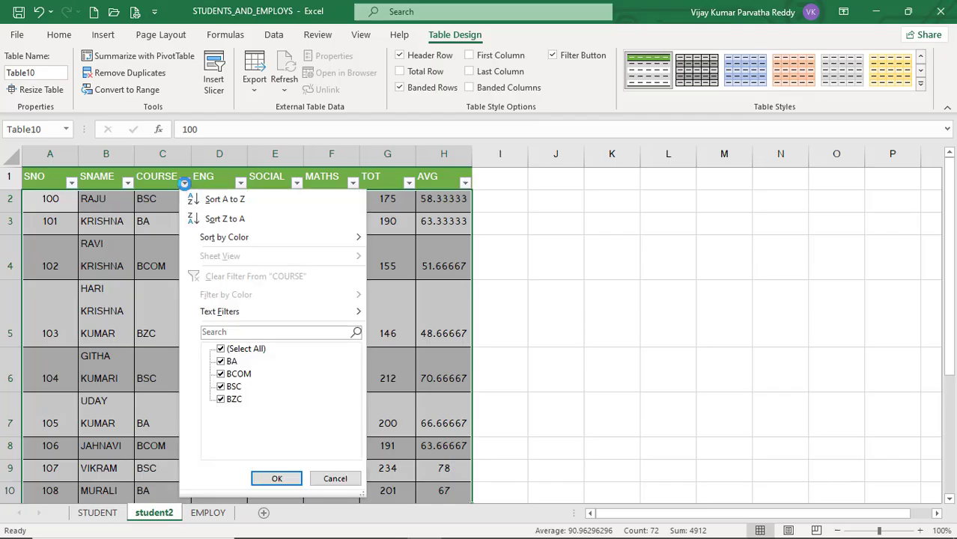
left_click(221, 362)
left_click(221, 400)
left_click(282, 479)
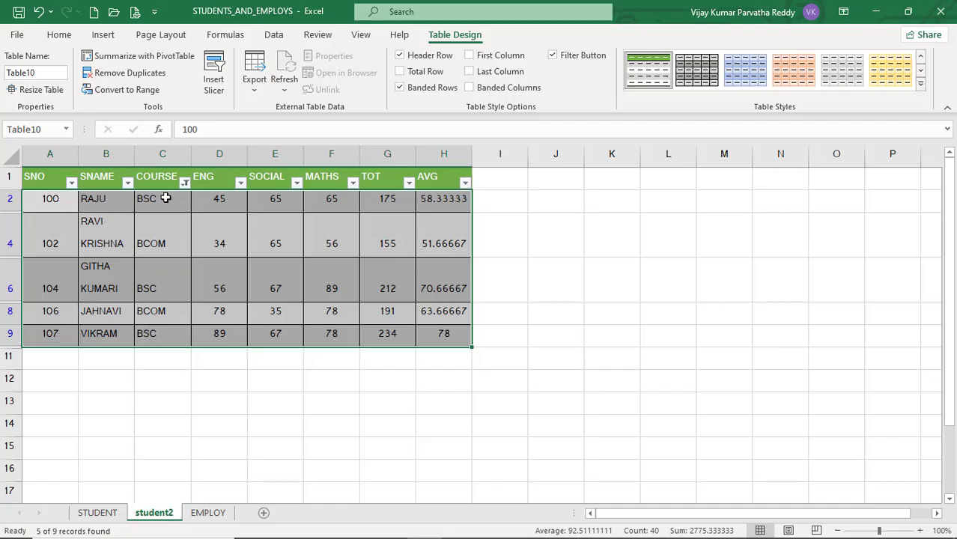
Show all courses again by reselecting every value in the COURSE column's filter
left_click(184, 183)
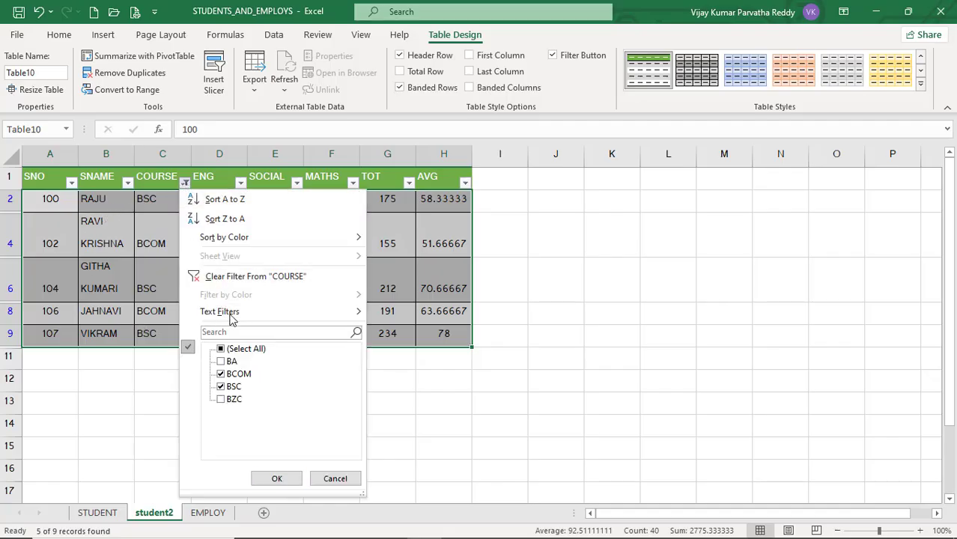
left_click(221, 349)
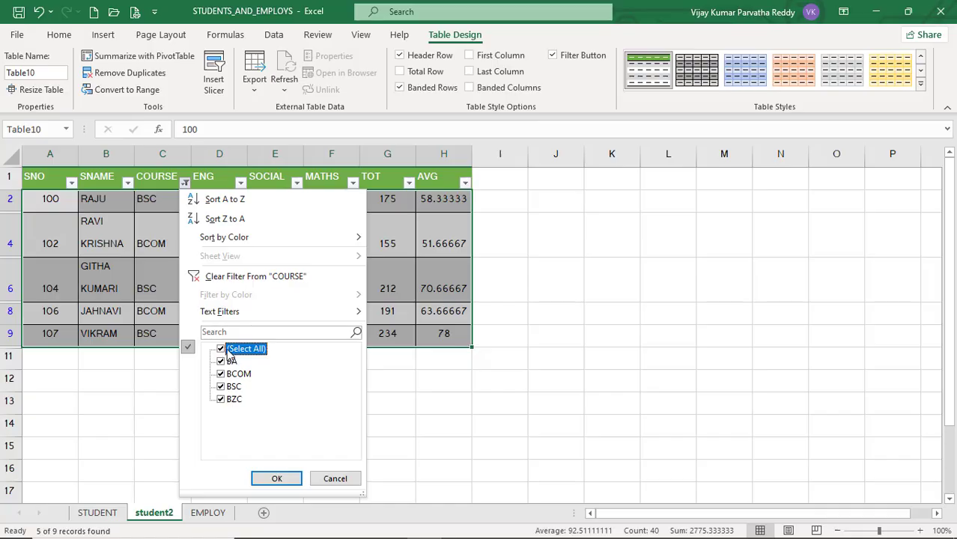
left_click(274, 477)
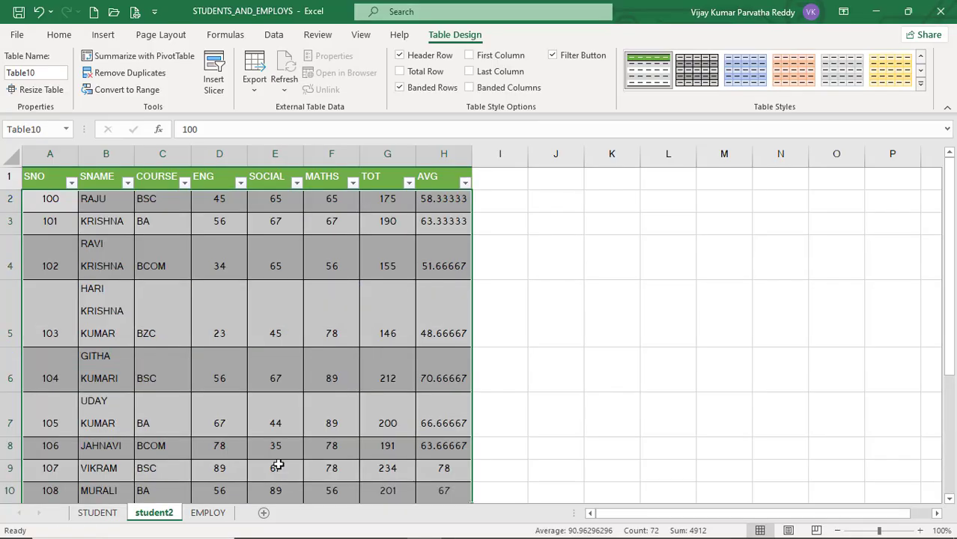
Sort the table by the SNAME column from A to Z, and re-sort it from Z to A
left_click(185, 184)
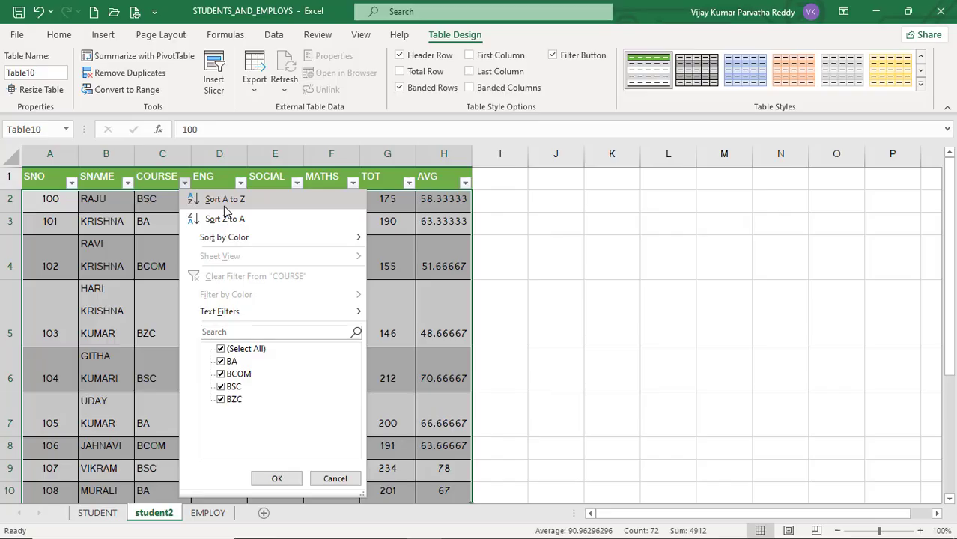
left_click(128, 186)
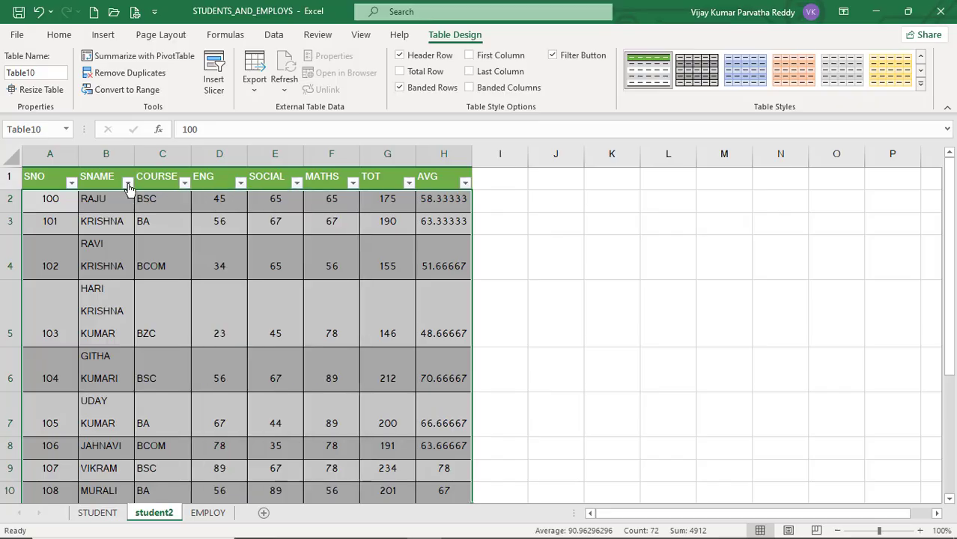
left_click(128, 184)
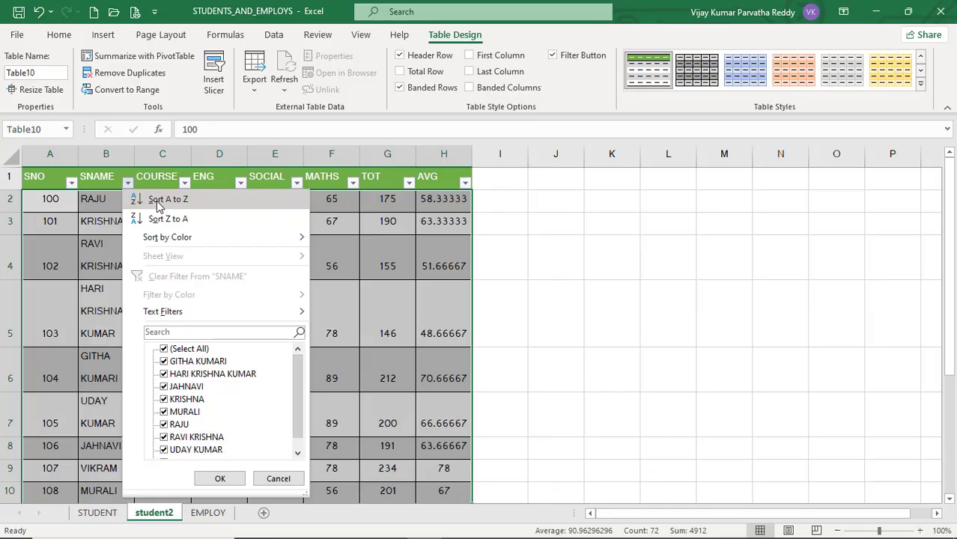
left_click(158, 202)
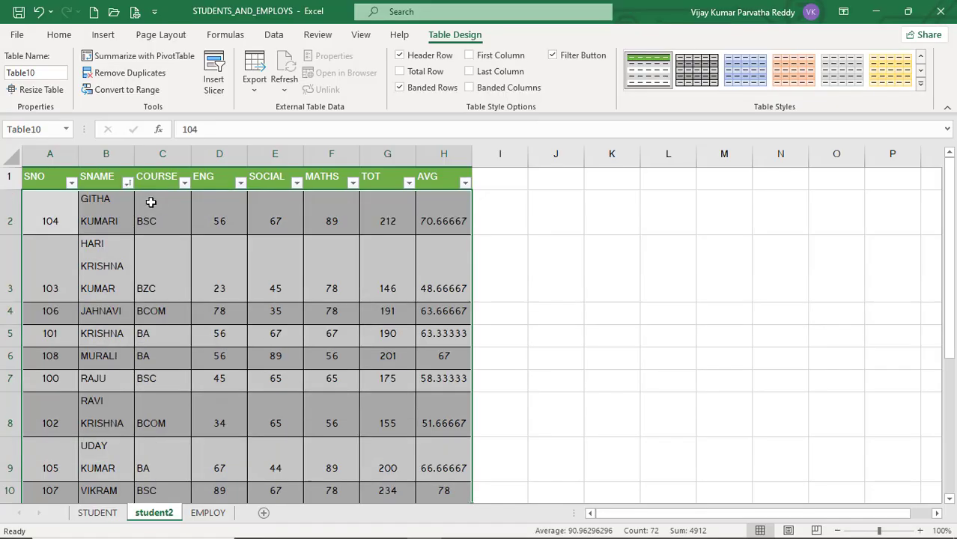
left_click(95, 208)
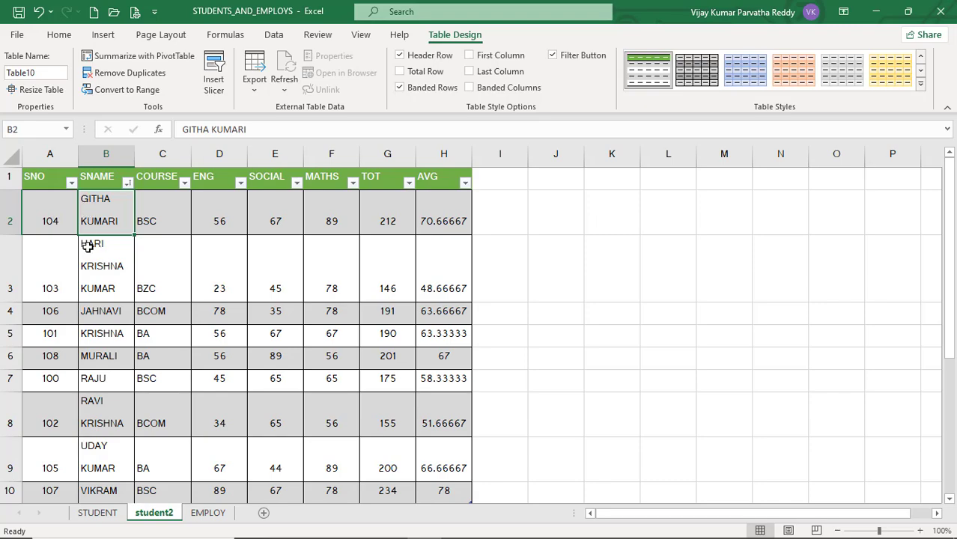
left_click(88, 317)
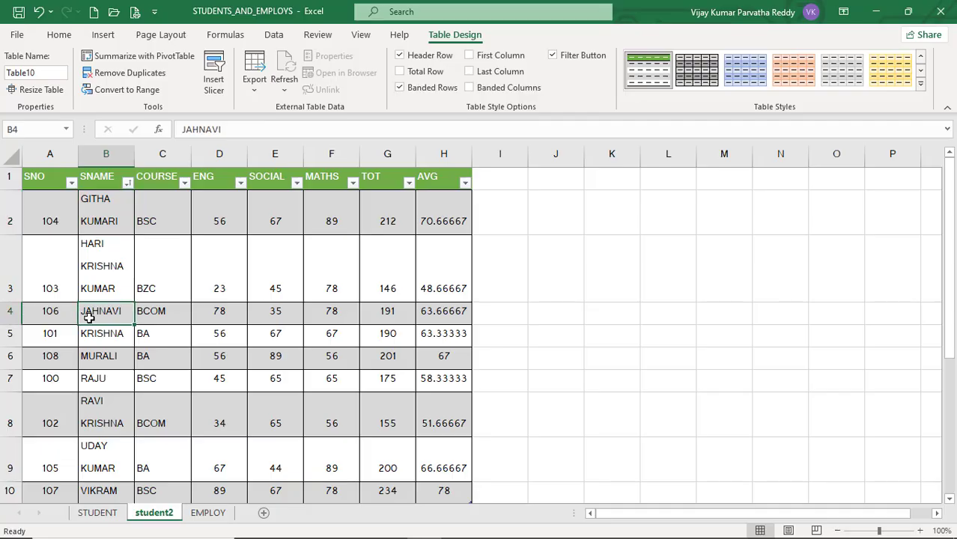
left_click(128, 183)
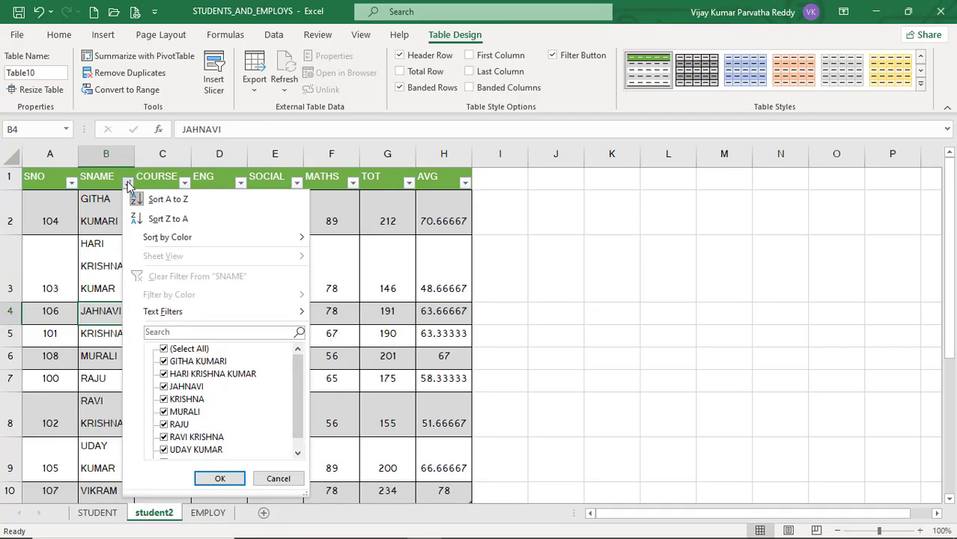
left_click(169, 219)
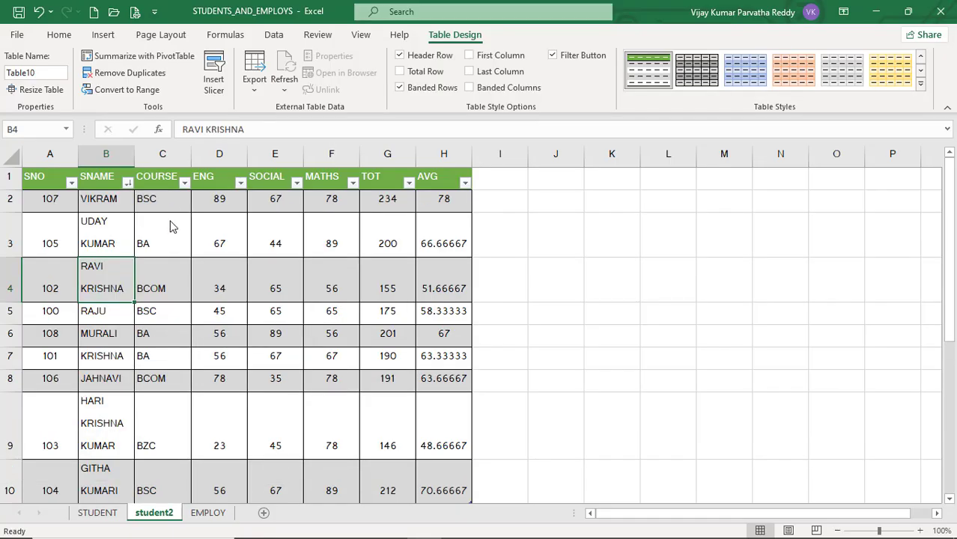
Filter the SNAME column to hide the third, fourth and fifth student names in the alphabetical value list
left_click(129, 184)
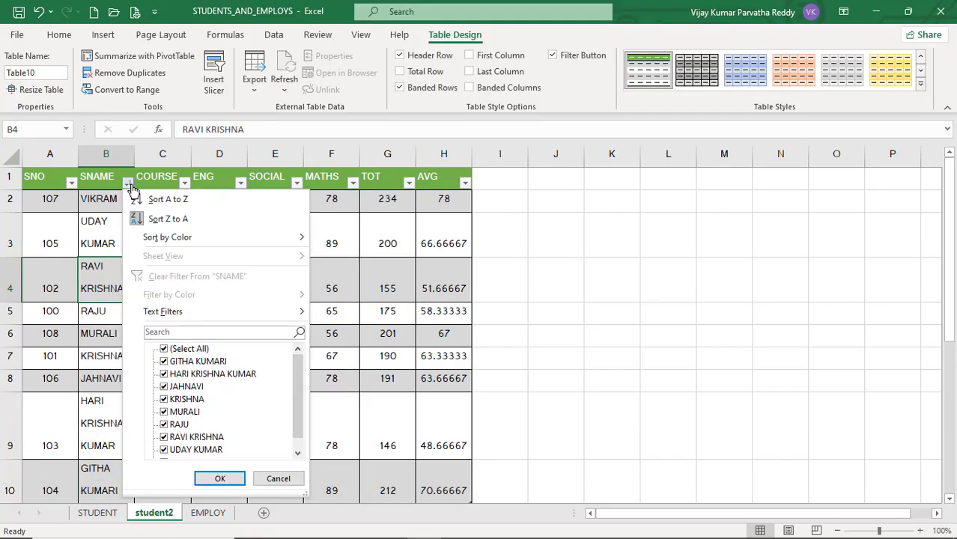
mouse_move(187, 239)
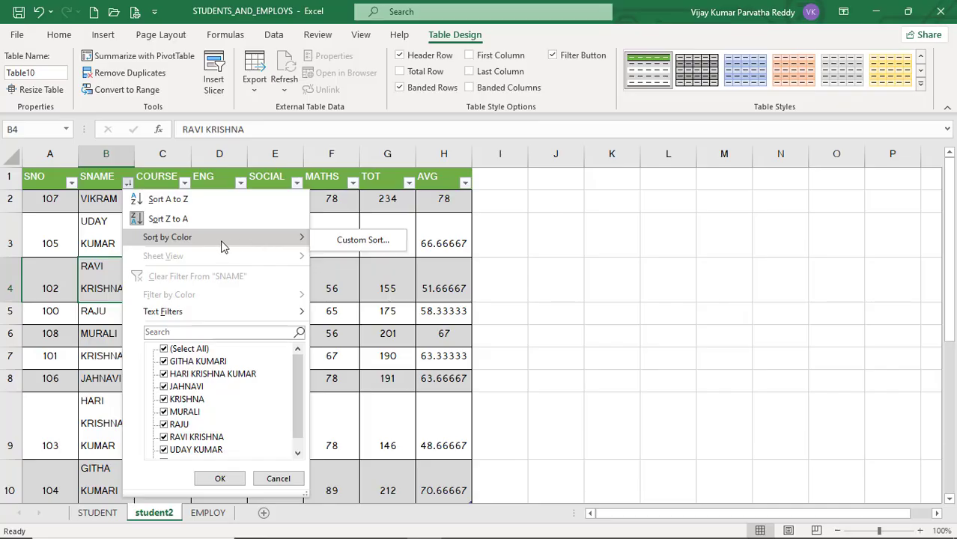
left_click_drag(301, 377, 298, 397)
left_click(171, 401)
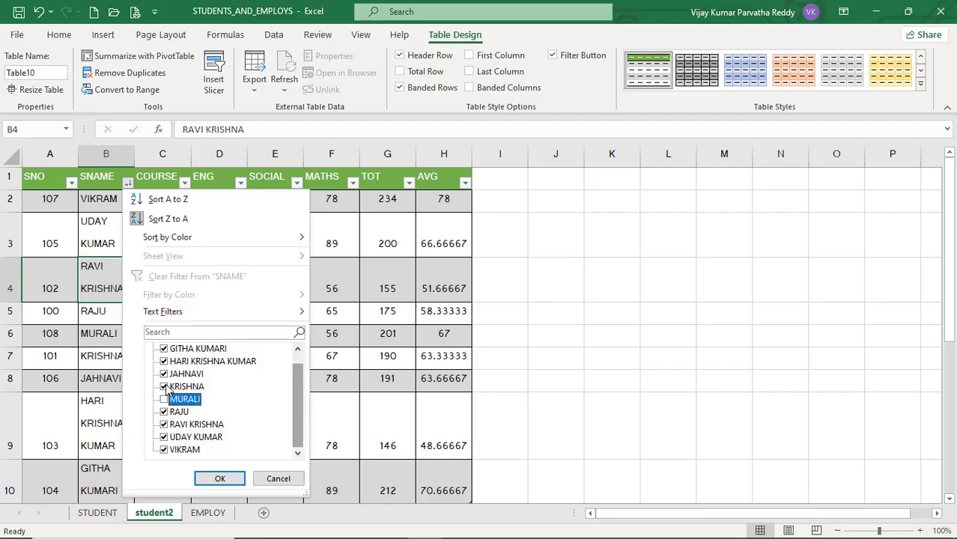
left_click(164, 387)
left_click(165, 373)
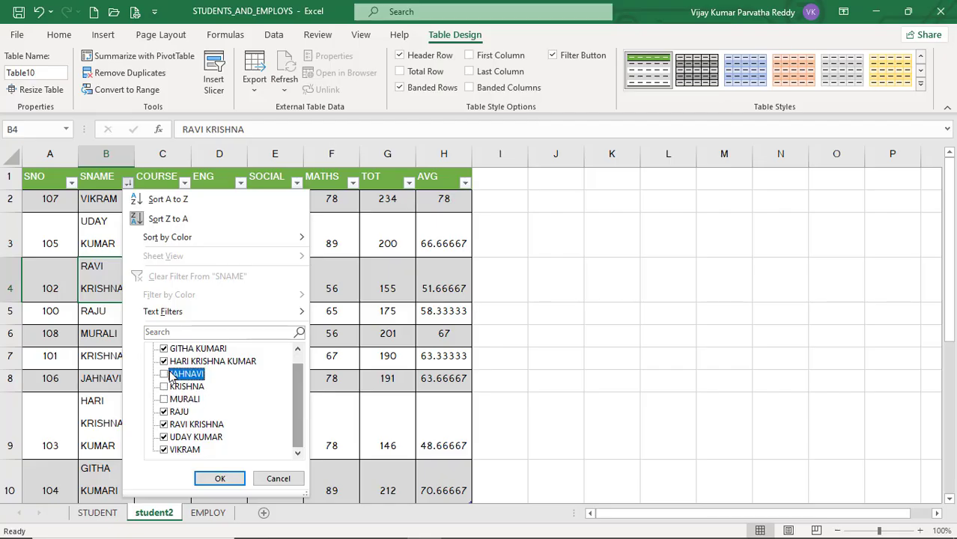
left_click(220, 480)
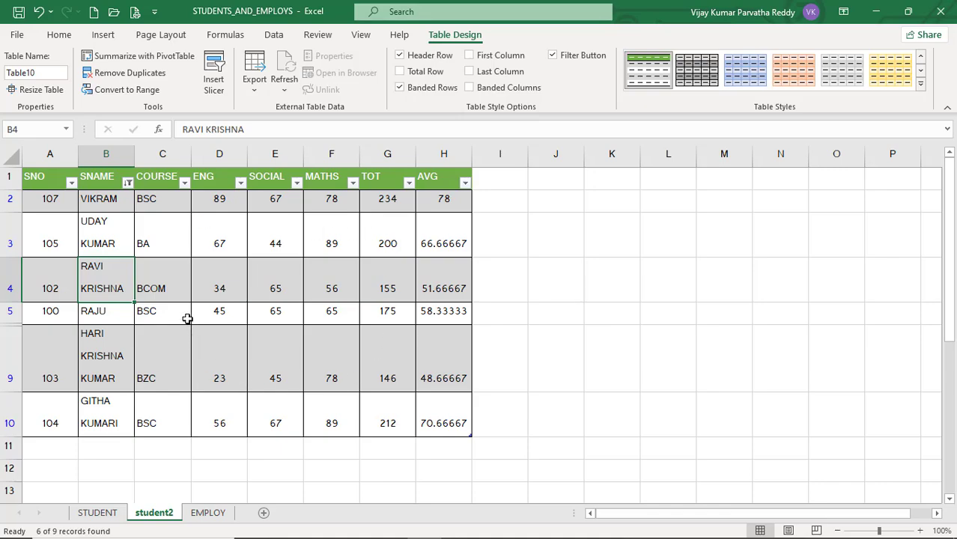
Clear the filter from the SNAME column and sort the table by that column from A to Z
left_click(128, 183)
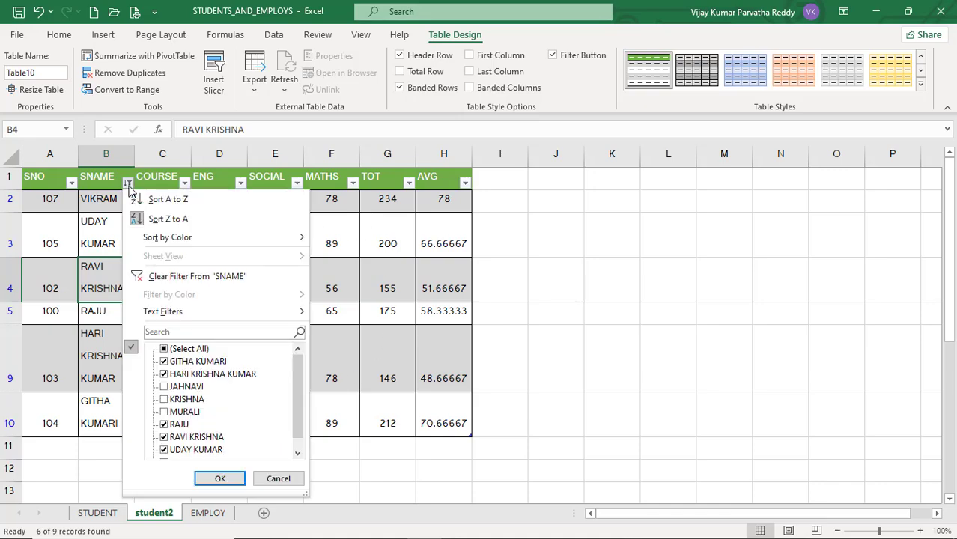
scroll(292, 425, "down", 1)
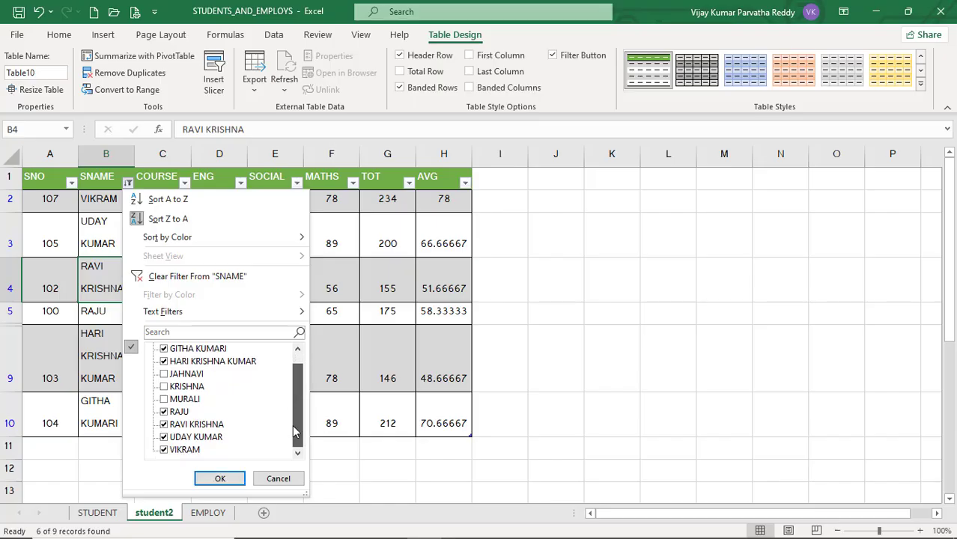
scroll(292, 424, "up", 1)
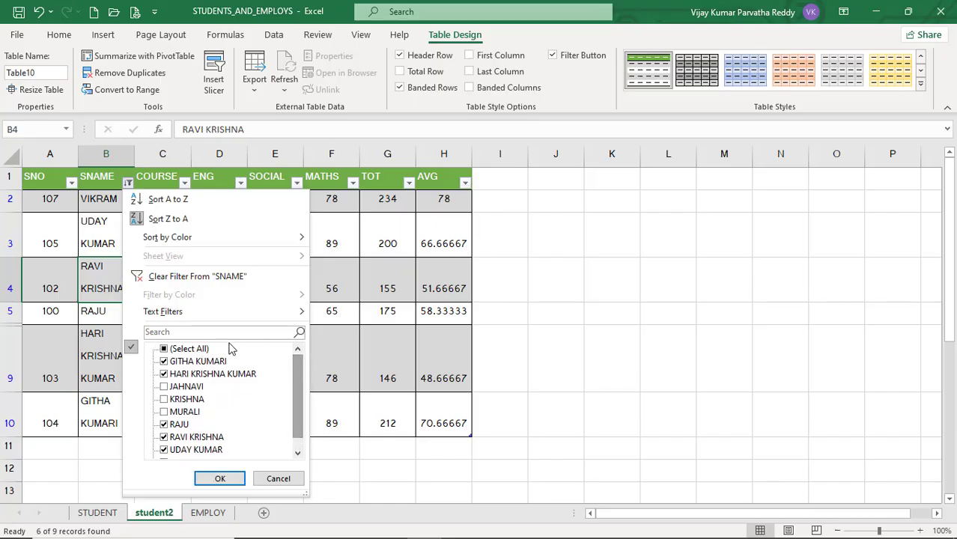
left_click(201, 283)
scroll(134, 300, "down", 2)
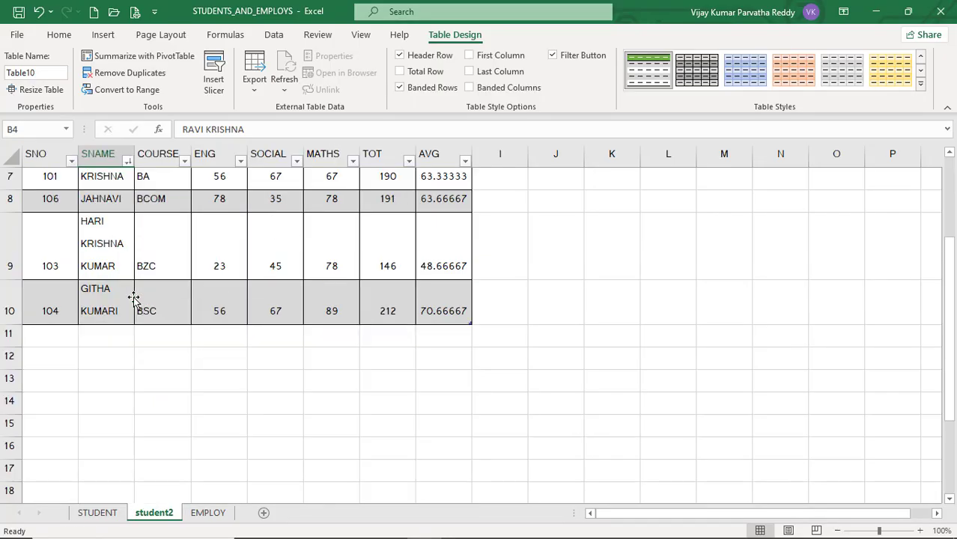
scroll(133, 300, "up", 2)
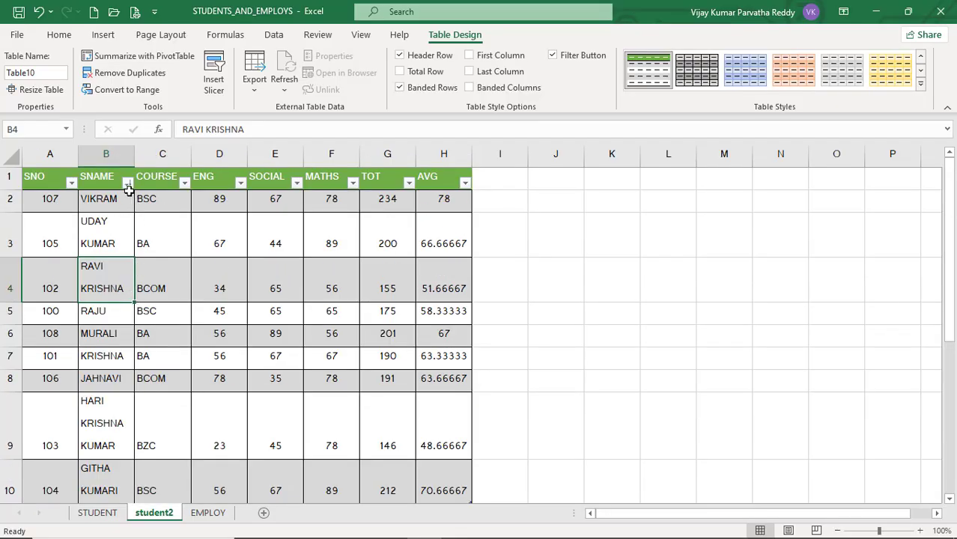
left_click(127, 183)
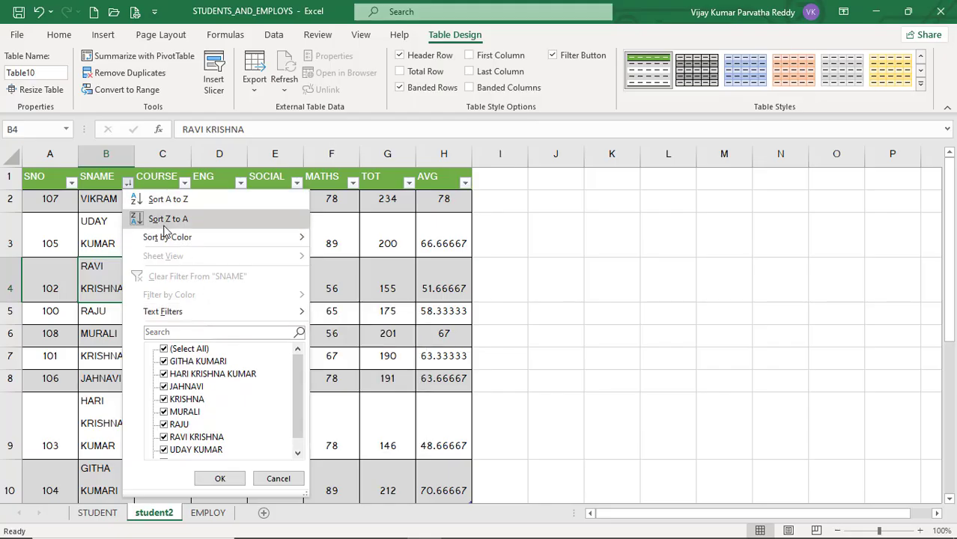
left_click(162, 199)
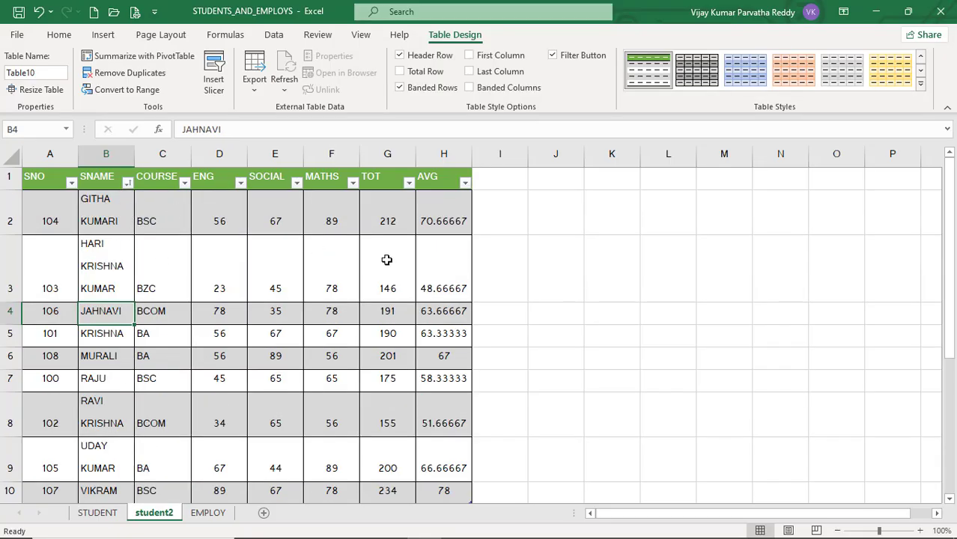
Change the table's style to the gray style in the first row of the Medium table styles
left_click(65, 41)
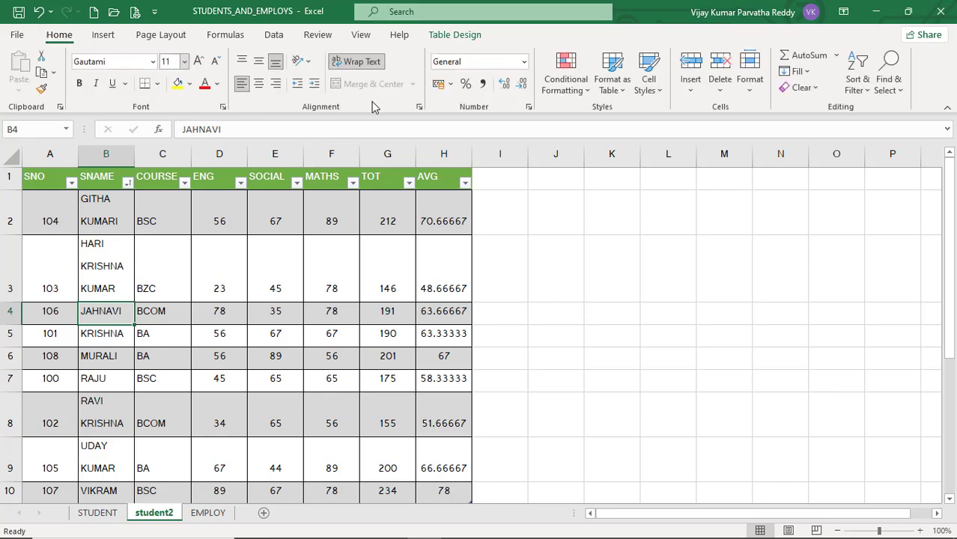
left_click(620, 89)
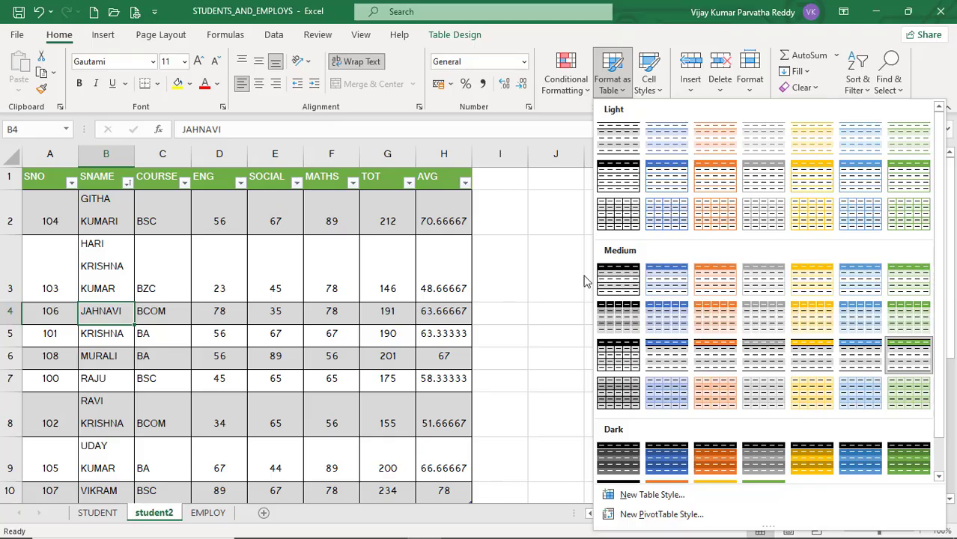
scroll(717, 395, "down", 1)
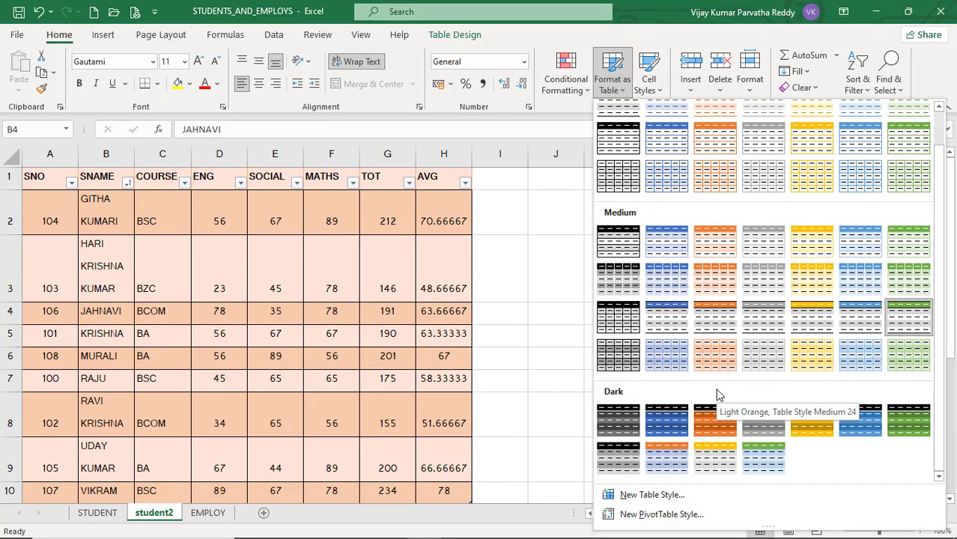
scroll(684, 385, "up", 1)
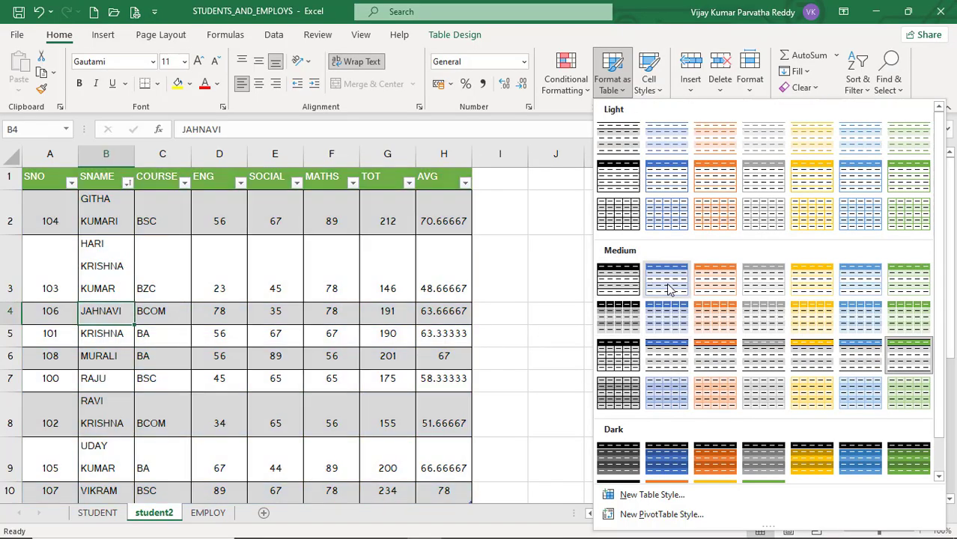
left_click(753, 292)
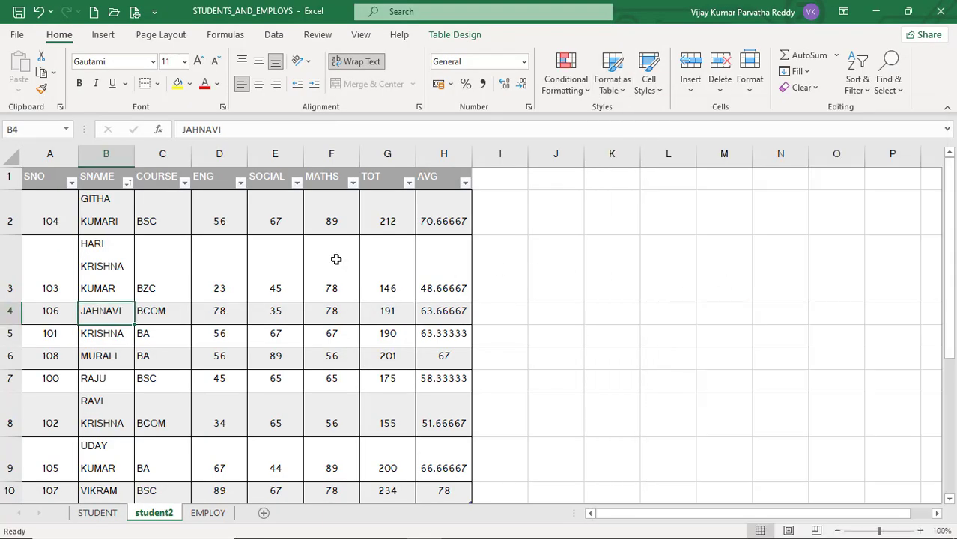
Clear all contents and formatting from the table range A1:H10
left_click_drag(46, 179, 445, 427)
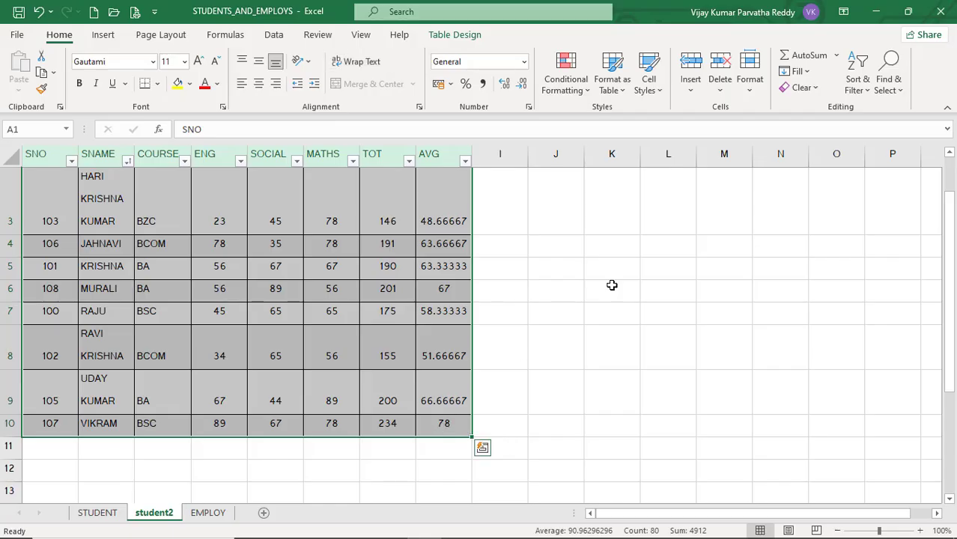
left_click(816, 89)
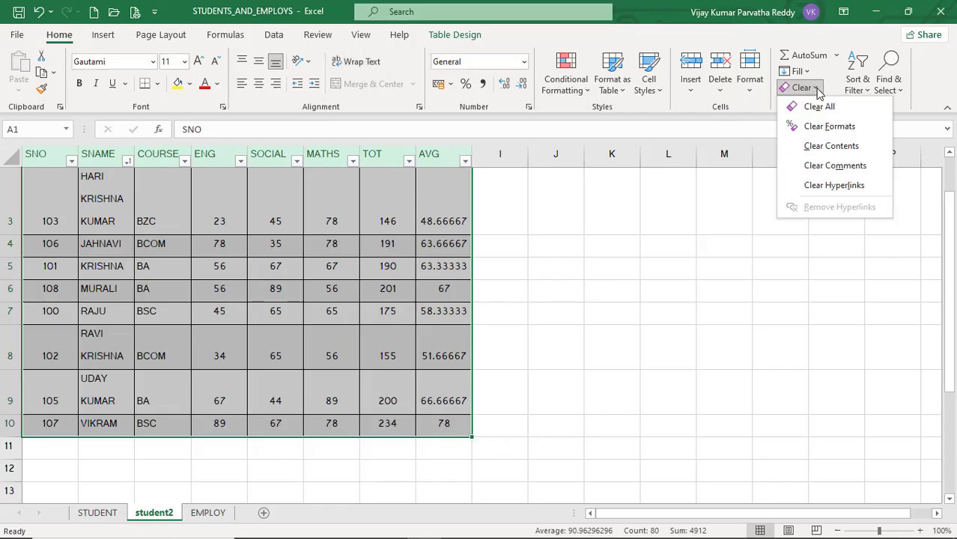
left_click(800, 107)
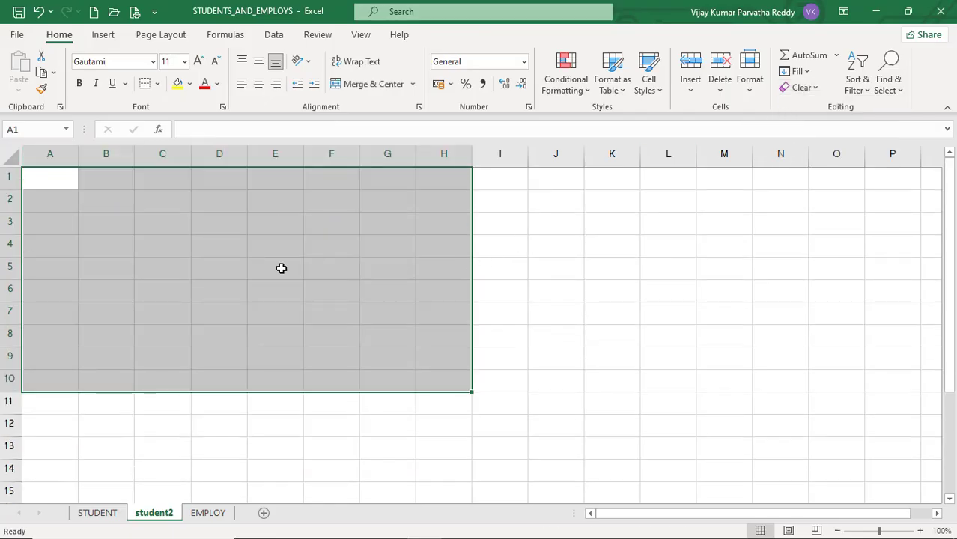
Undo the clearing, restyling, sorting and filtering until the table has its gold style and original row order back
key("ctrl+z")
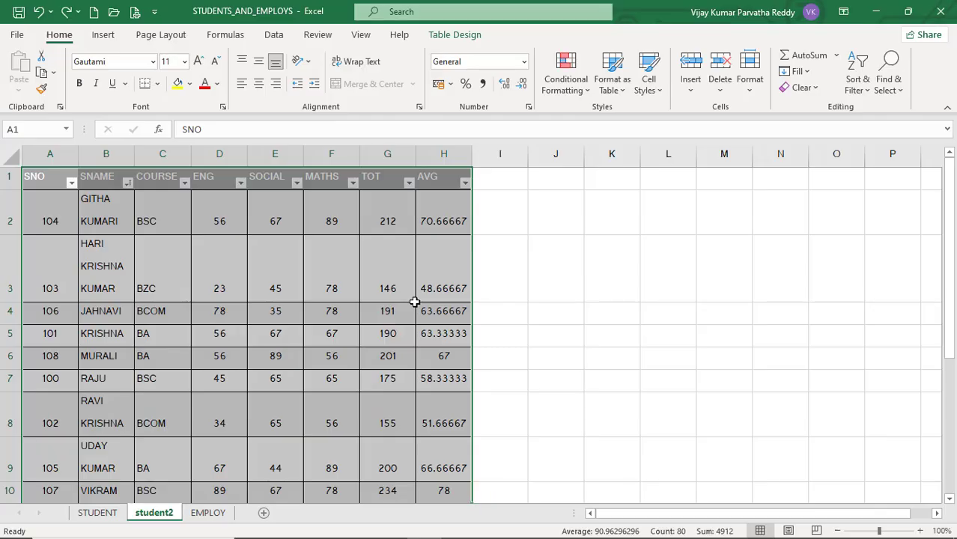
key("ctrl+z")
key("ctrl+z")
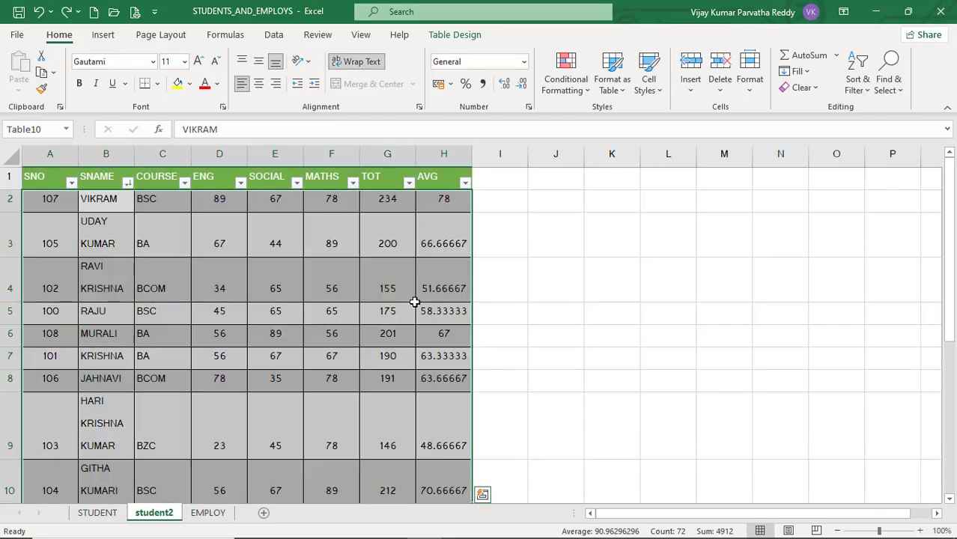
key("ctrl+z")
key("ctrl+z")
key("ctrl+z")
key("ctrl+z")
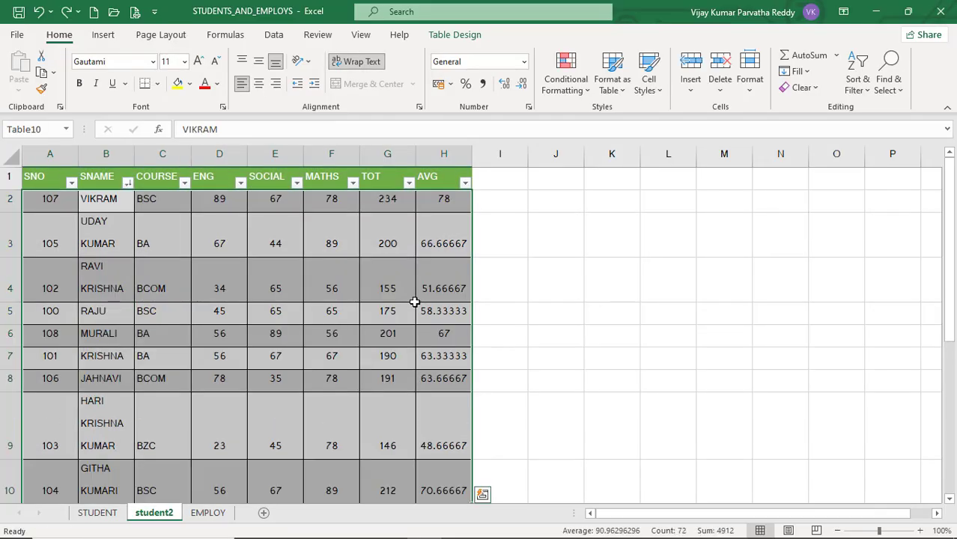
key("ctrl+z")
key("ctrl+z")
key("ctrl+z")
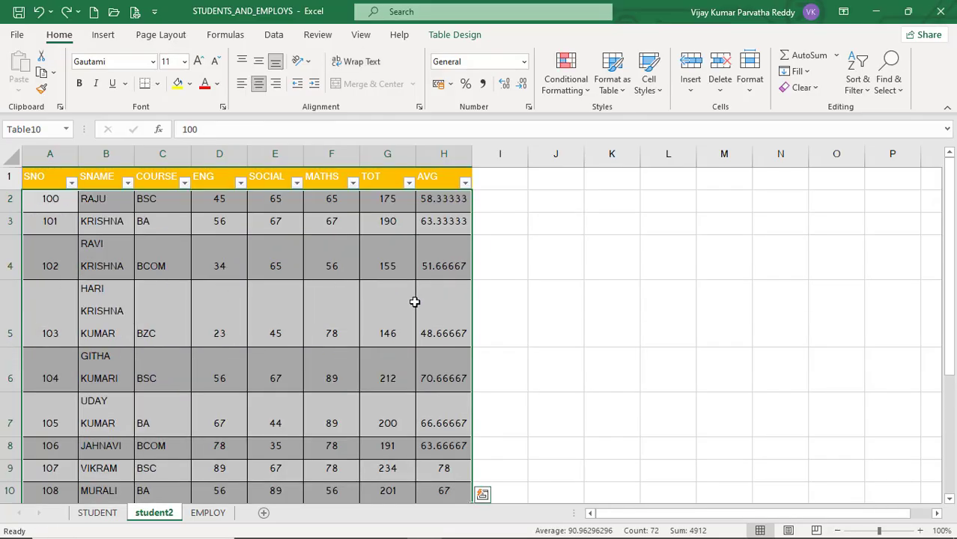
Undo one more change affecting the table's header row and redo it
key("ctrl+z")
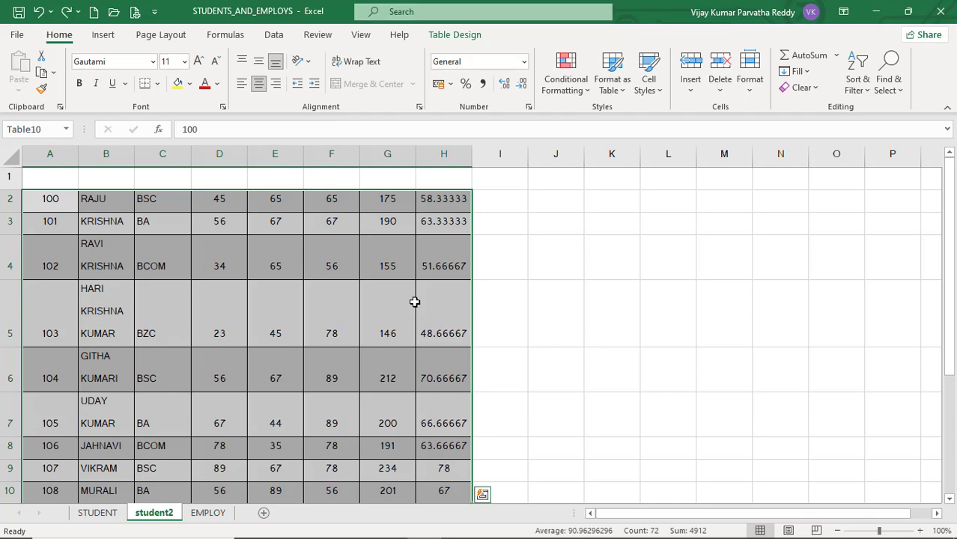
key("ctrl+y")
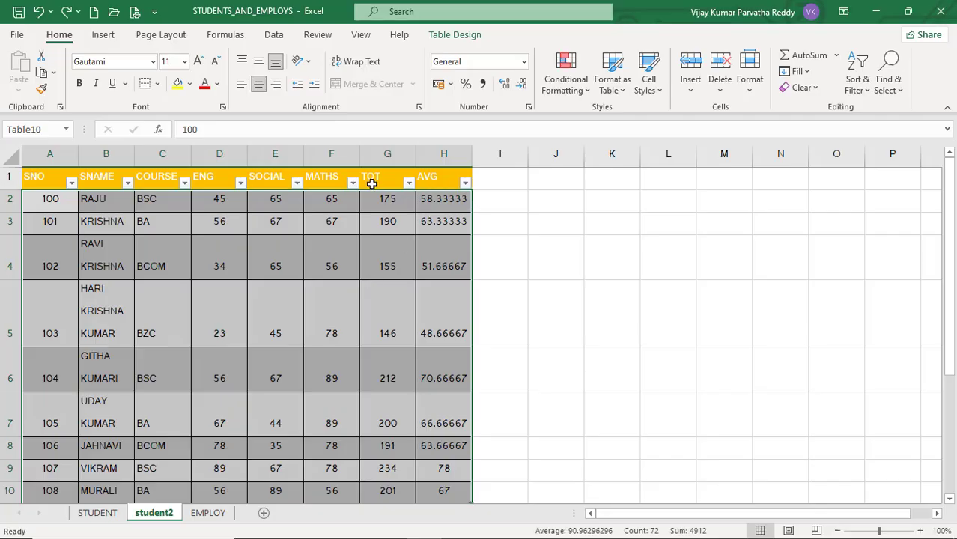
Turn off the filter buttons in the header row of the student table A1:H10
left_click_drag(37, 182, 454, 444)
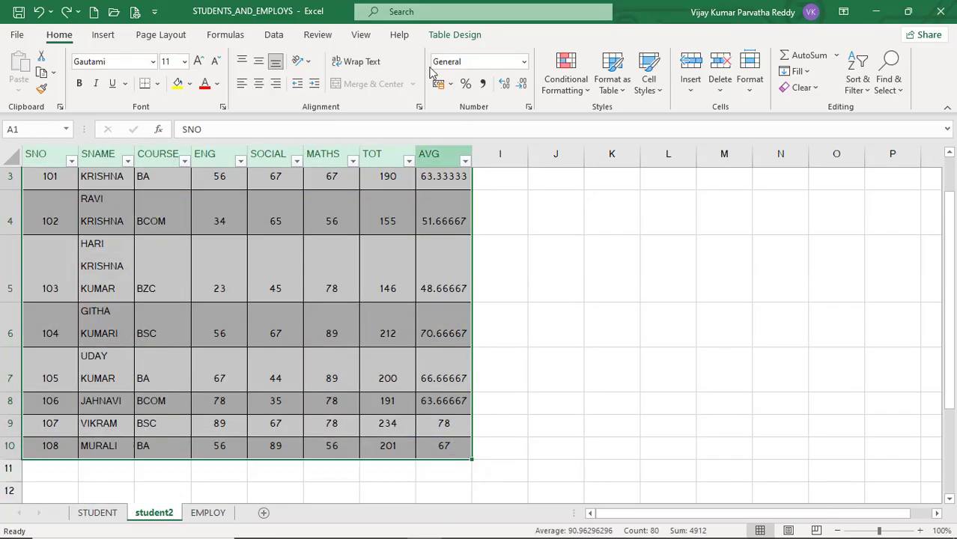
left_click(452, 37)
scroll(589, 273, "up", 1)
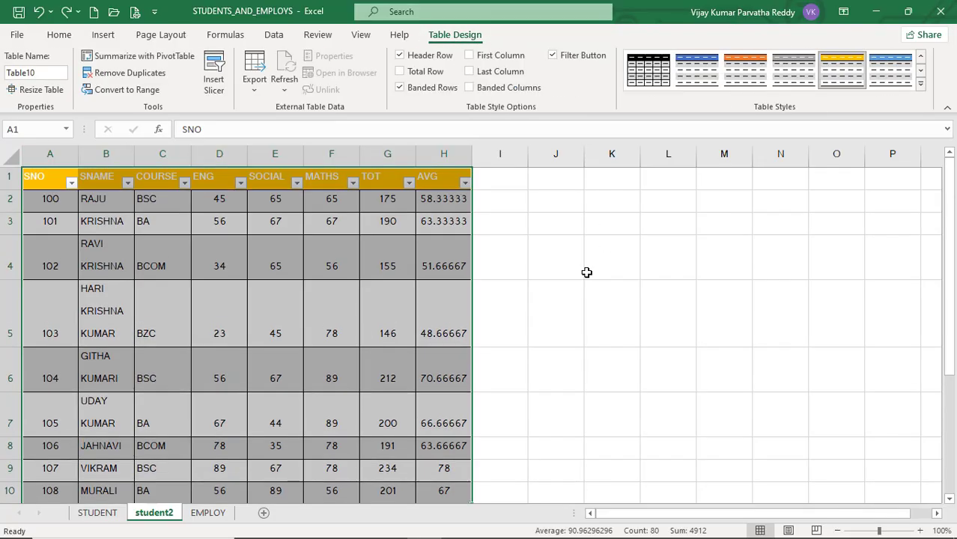
left_click(555, 57)
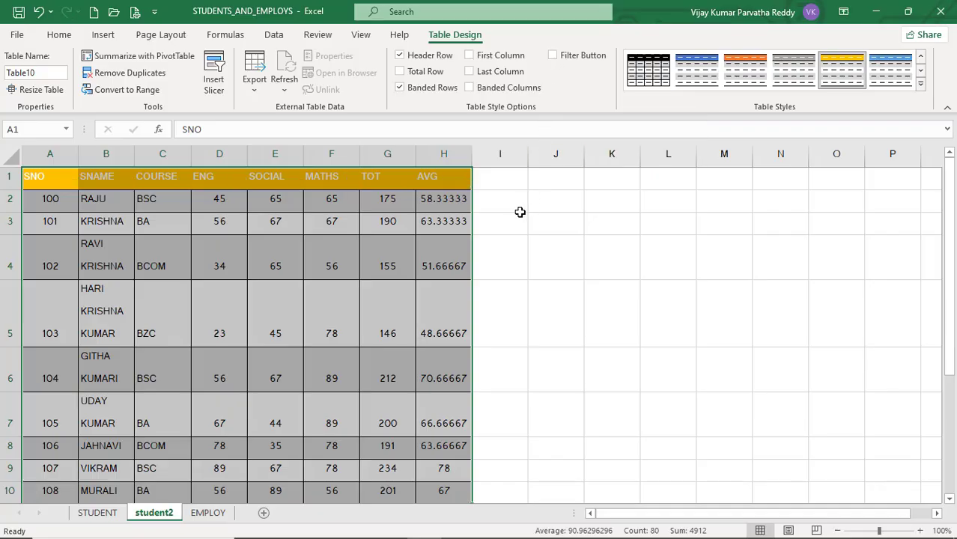
Replace the table's gold style with the plain, uncoloured first style in the table style gallery
left_click(921, 60)
left_click(921, 60)
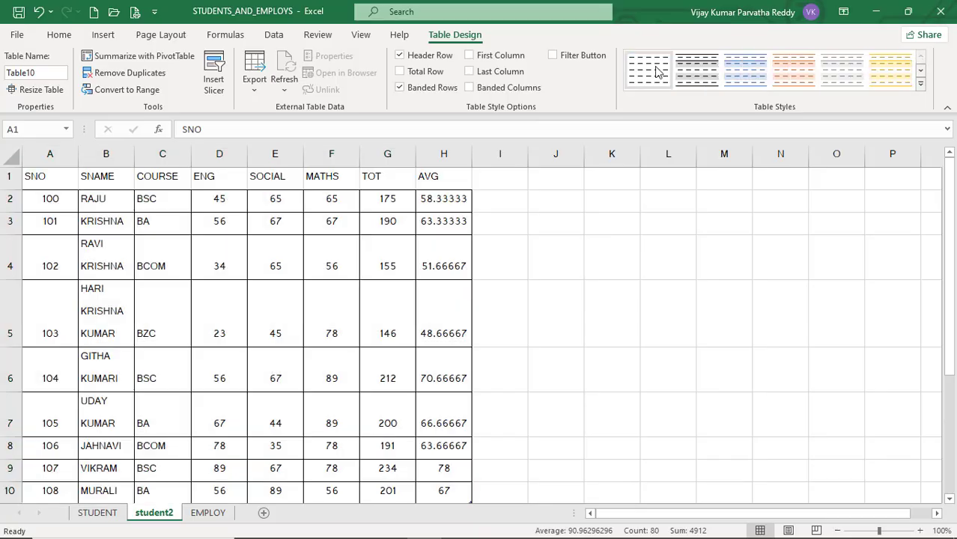
left_click(649, 70)
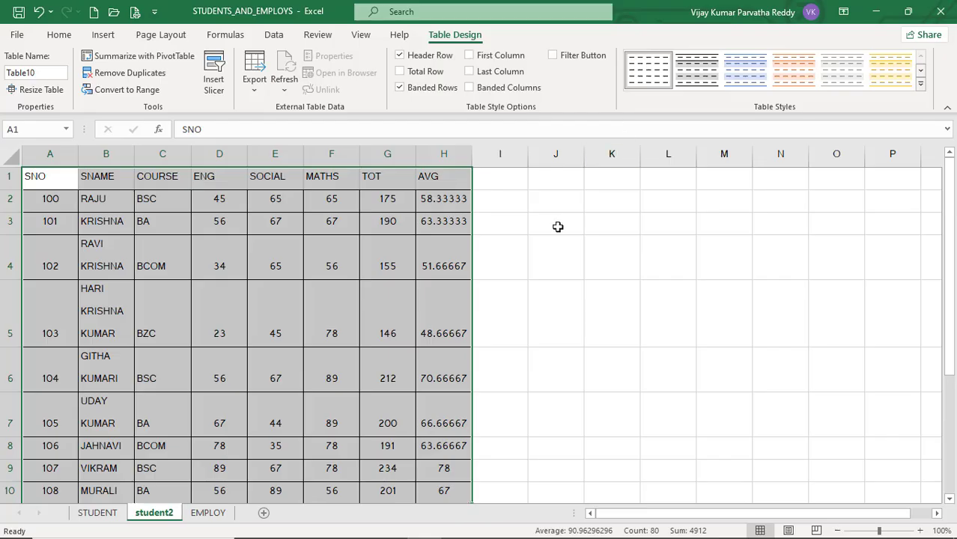
Preview how the student2 sheet will print and return to the worksheet
left_click(399, 253)
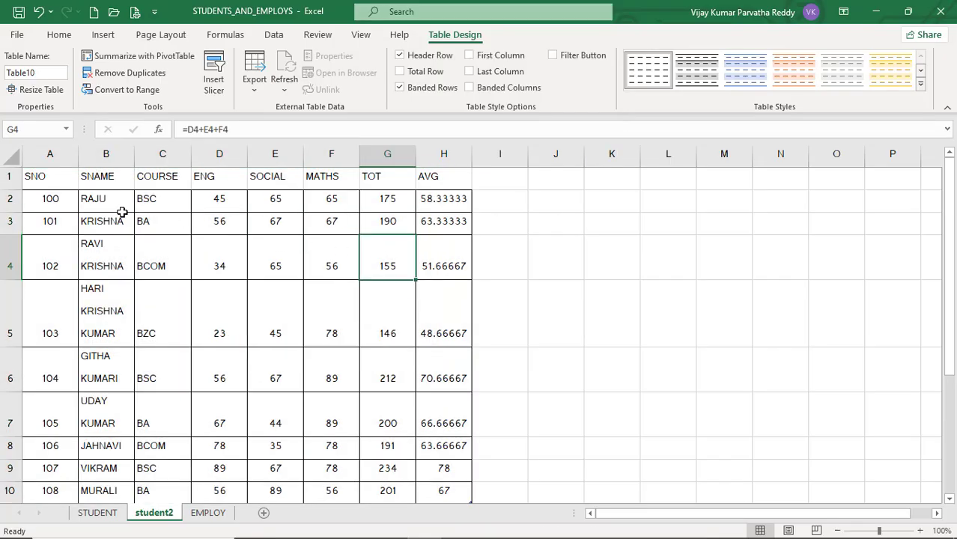
left_click(134, 11)
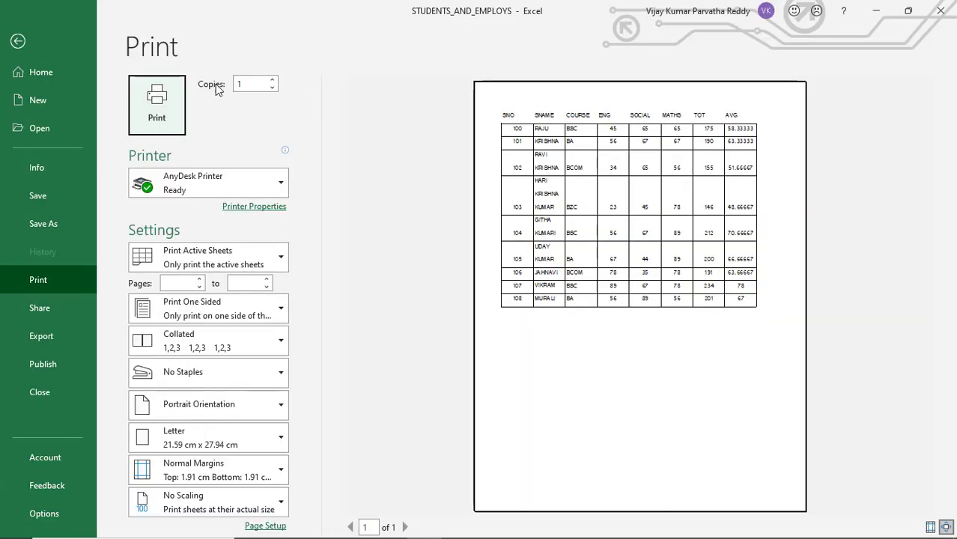
left_click(22, 43)
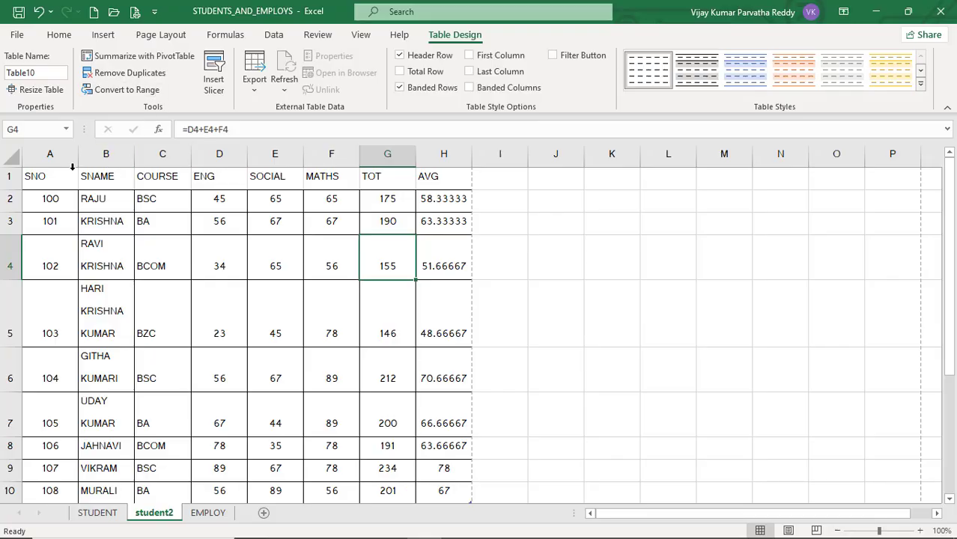
Apply All Borders to the header row and the first student record, cells A1:H2
left_click_drag(45, 176, 458, 196)
left_click(58, 34)
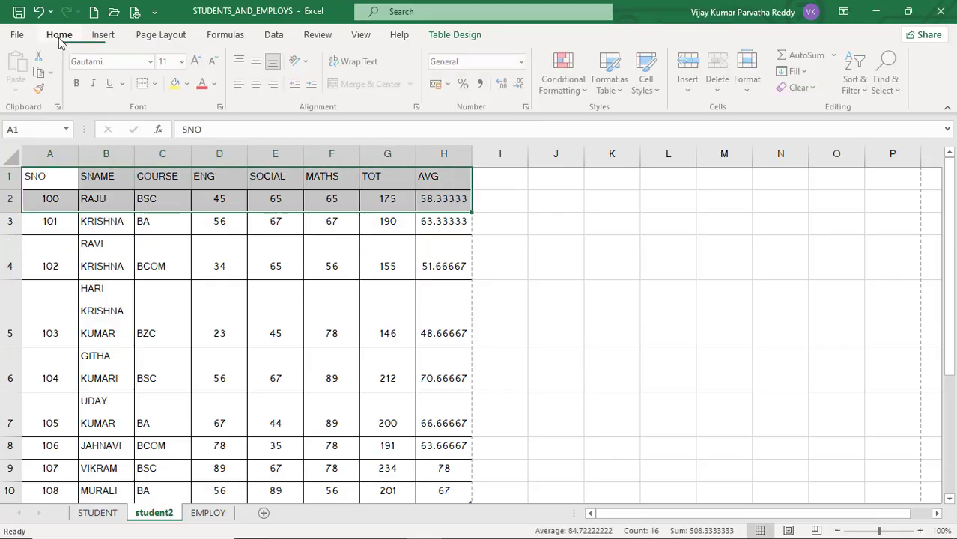
left_click(157, 83)
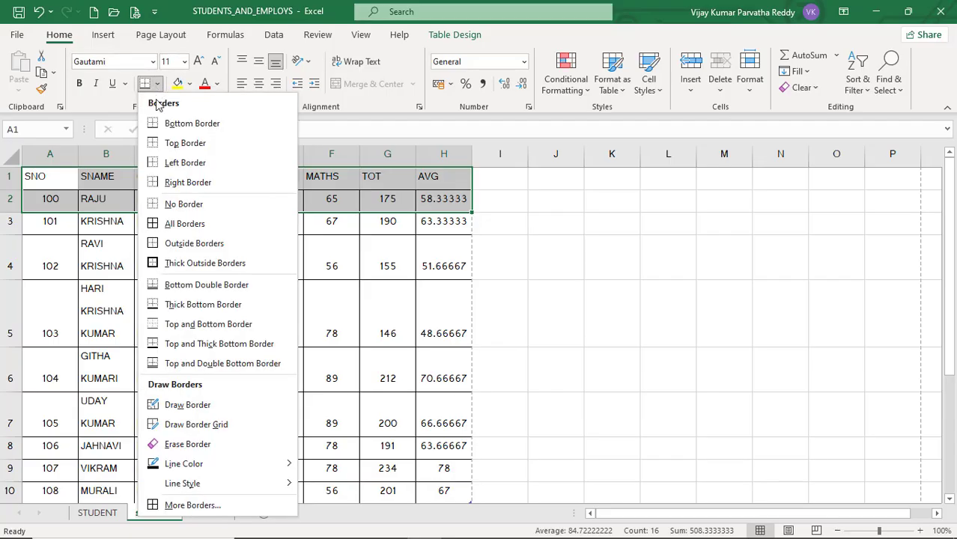
left_click(168, 223)
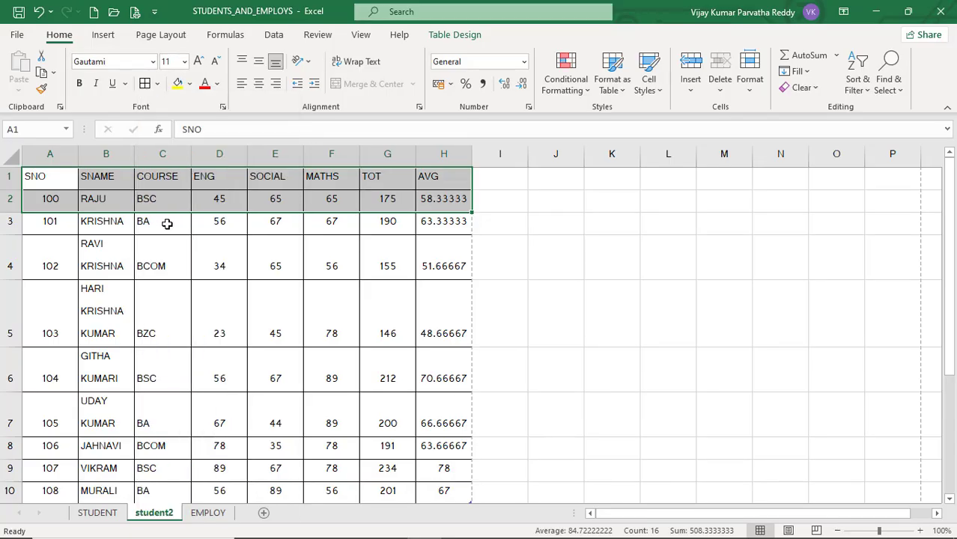
Deselect the bordered range and save the workbook
left_click(359, 224)
left_click(352, 265)
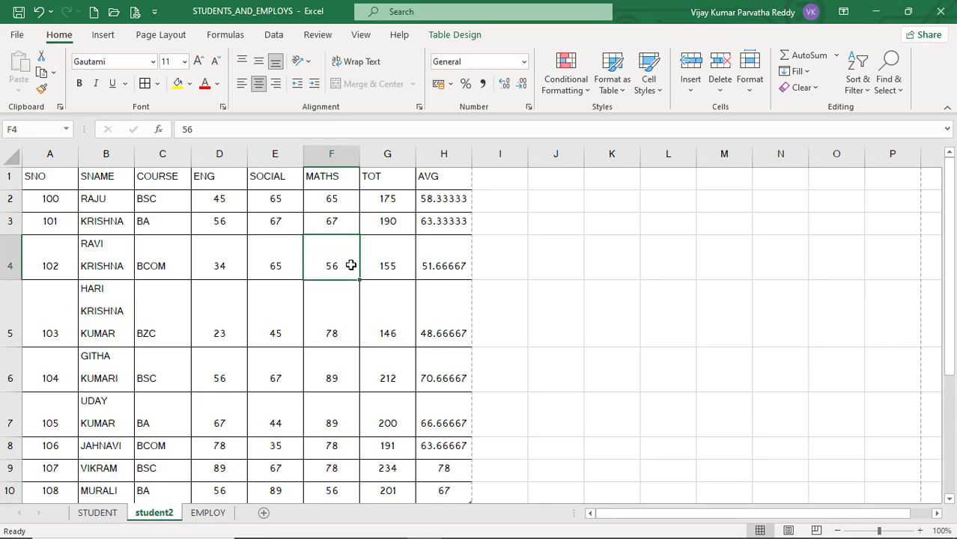
key("ctrl+s")
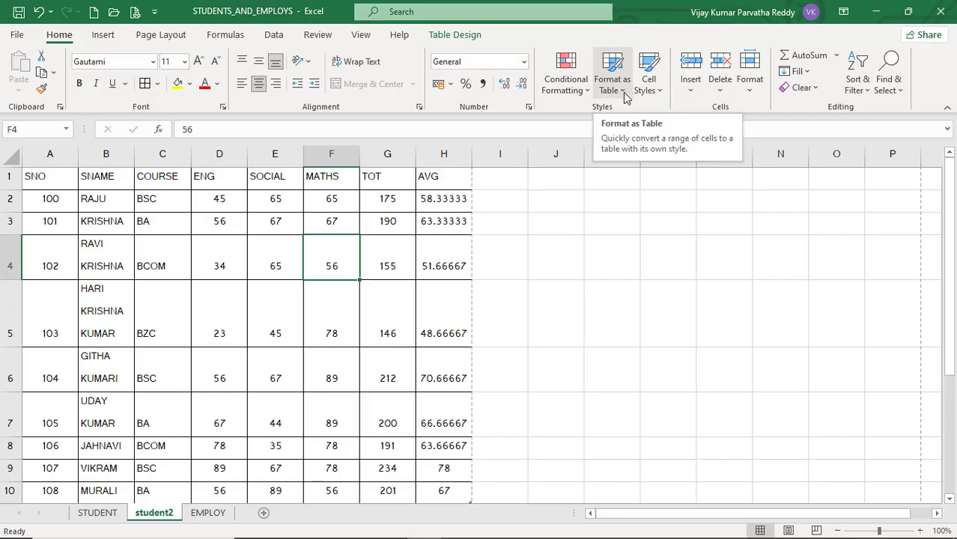
left_click(500, 236)
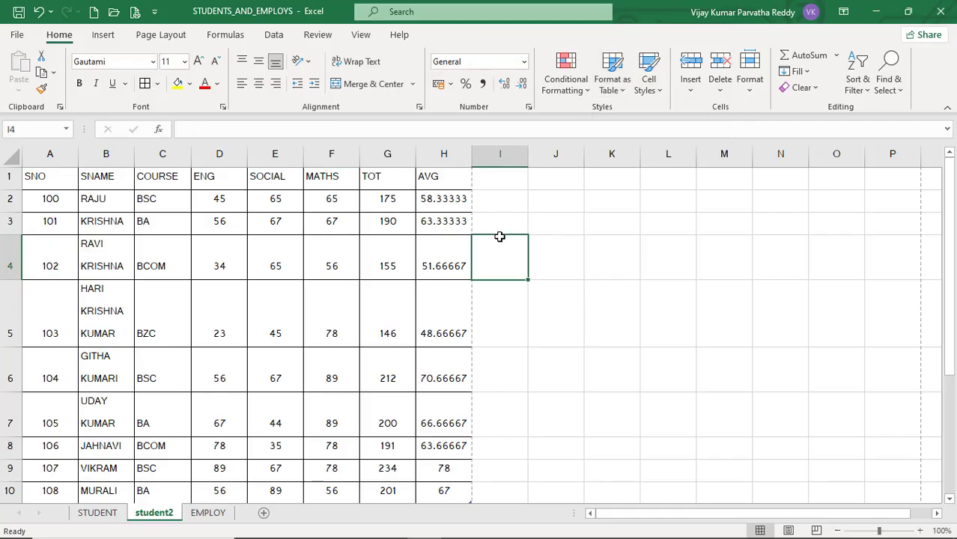